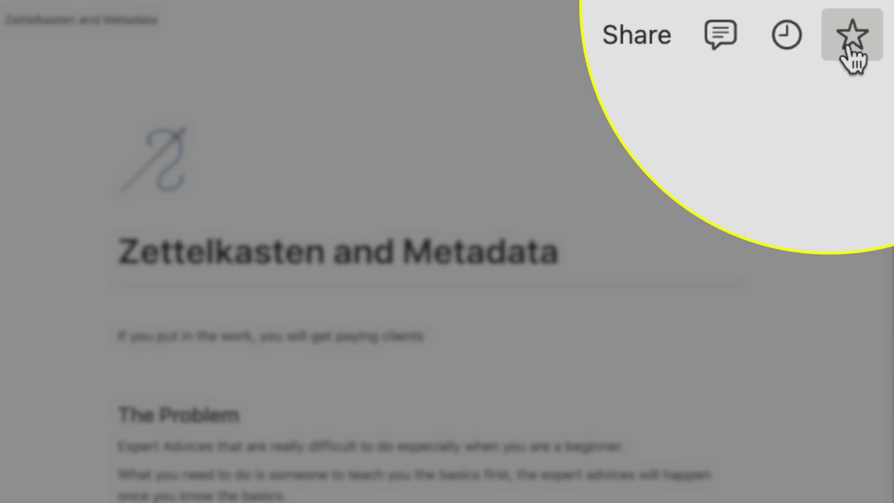
{"action": "left_click", "coordinate": [849, 37]}
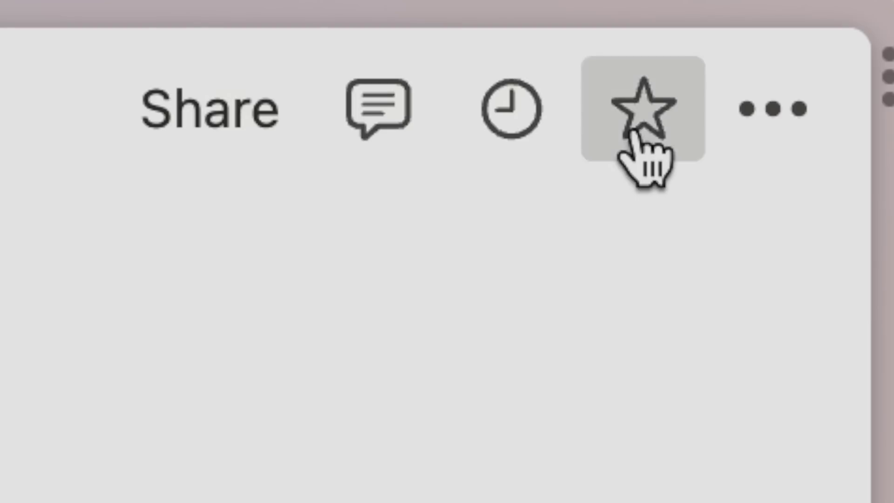
{"action": "left_click", "coordinate": [633, 134]}
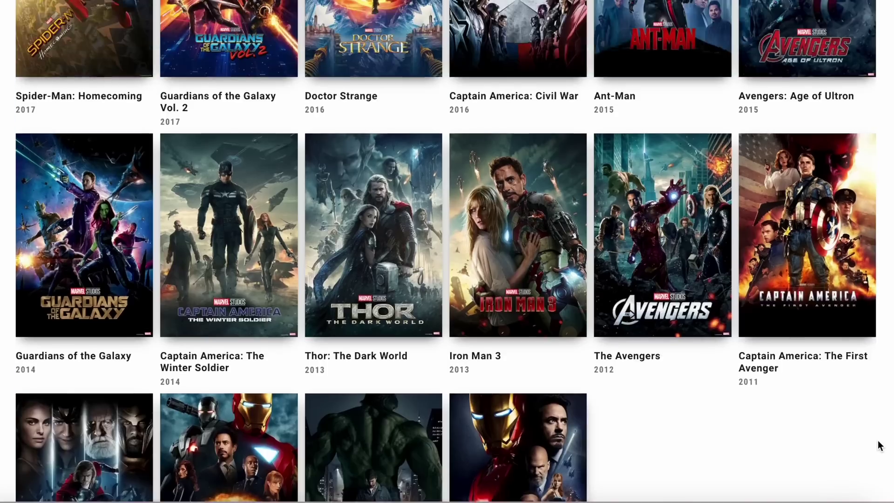
{"action": "scroll", "coordinate": [878, 442], "scroll_direction": "up", "scroll_amount": 5}
{"action": "scroll", "coordinate": [879, 445], "scroll_direction": "up", "scroll_amount": 20}
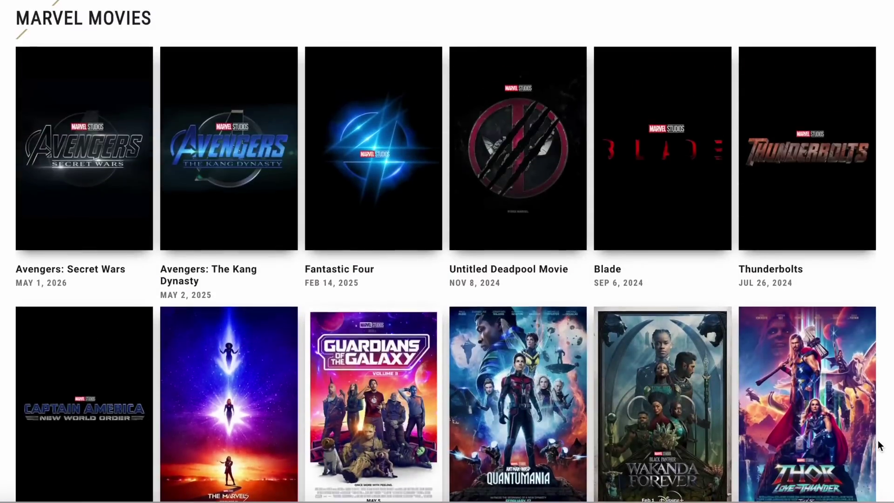
{"action": "scroll", "coordinate": [878, 445], "scroll_direction": "down", "scroll_amount": 20}
{"action": "scroll", "coordinate": [878, 446], "scroll_direction": "down", "scroll_amount": 2}
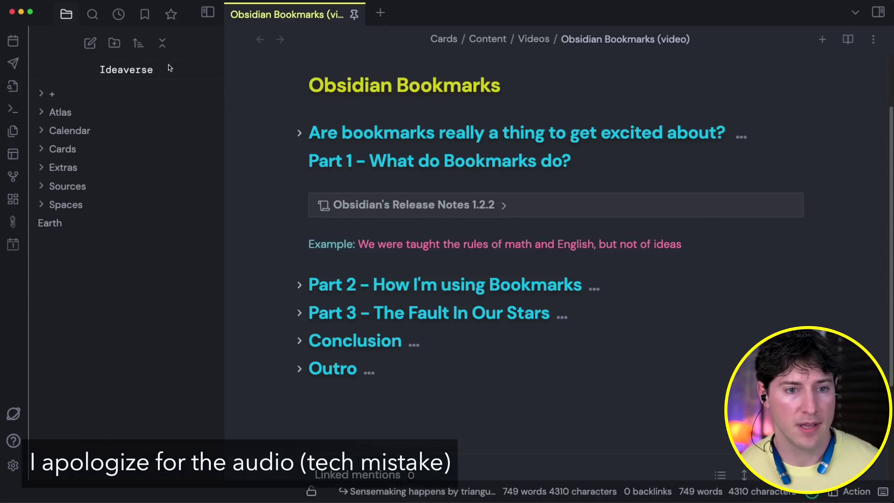
Expand the "Obsidian's Release Notes 1.2.2" callout under Part 1 and read its Bookmarks text
{"action": "left_click", "coordinate": [502, 206]}
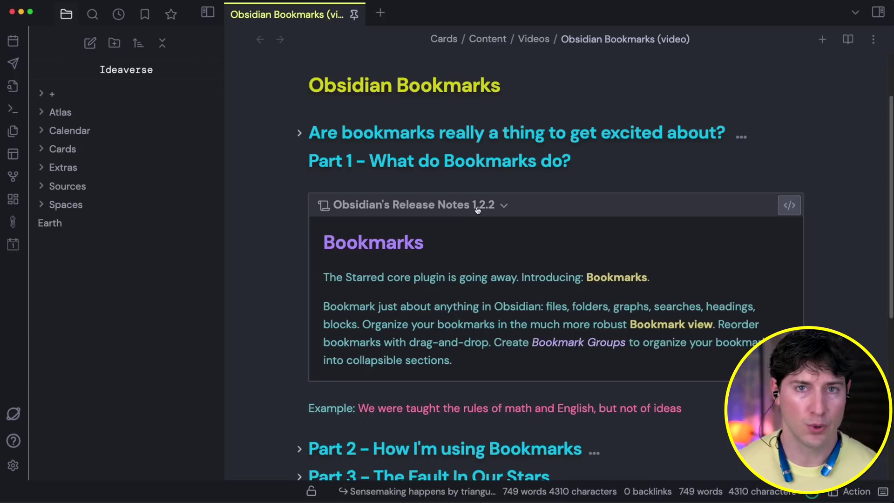
{"action": "scroll", "coordinate": [464, 232], "scroll_direction": "down", "scroll_amount": 2}
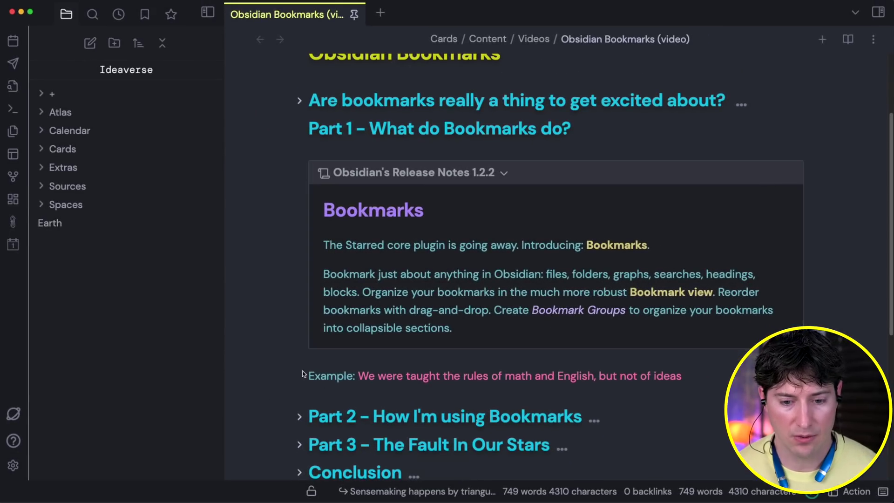
Open the linked example note "We were taught the rules of math and English, but not of ideas" and go to its "The Rules of Ideas" heading
{"action": "key", "text": "super"}
{"action": "left_click", "coordinate": [400, 378], "text": "super"}
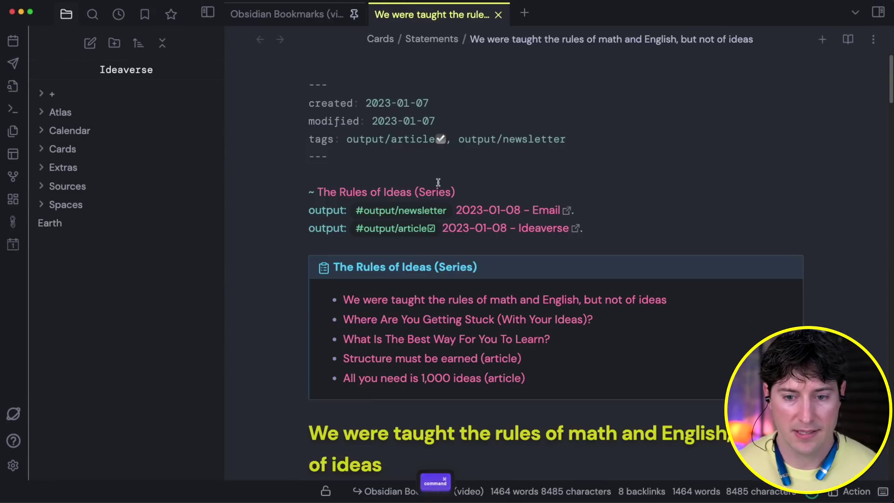
{"action": "scroll", "coordinate": [414, 202], "scroll_direction": "down", "scroll_amount": 2}
{"action": "scroll", "coordinate": [414, 201], "scroll_direction": "down", "scroll_amount": 3}
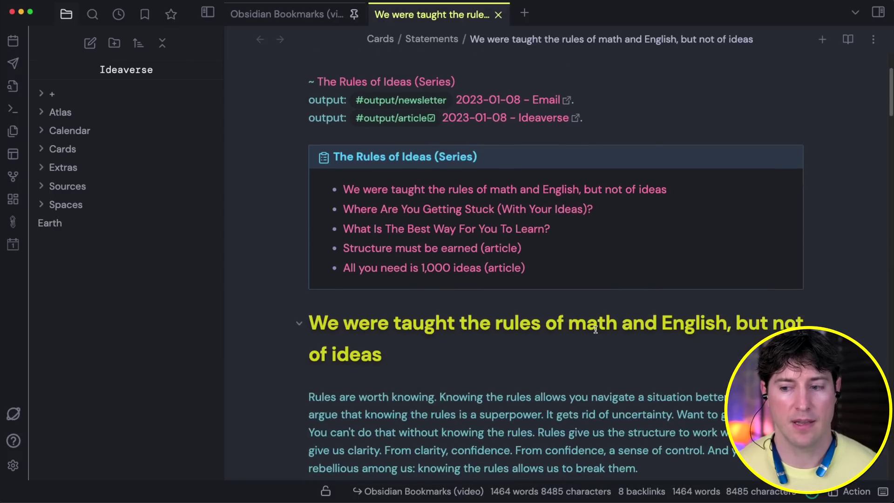
{"action": "scroll", "coordinate": [467, 332], "scroll_direction": "down", "scroll_amount": 10}
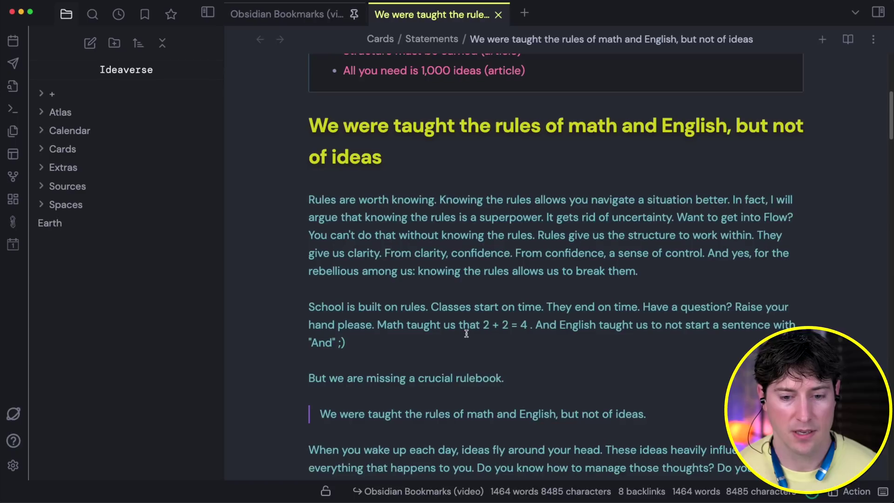
{"action": "scroll", "coordinate": [465, 335], "scroll_direction": "down", "scroll_amount": 5}
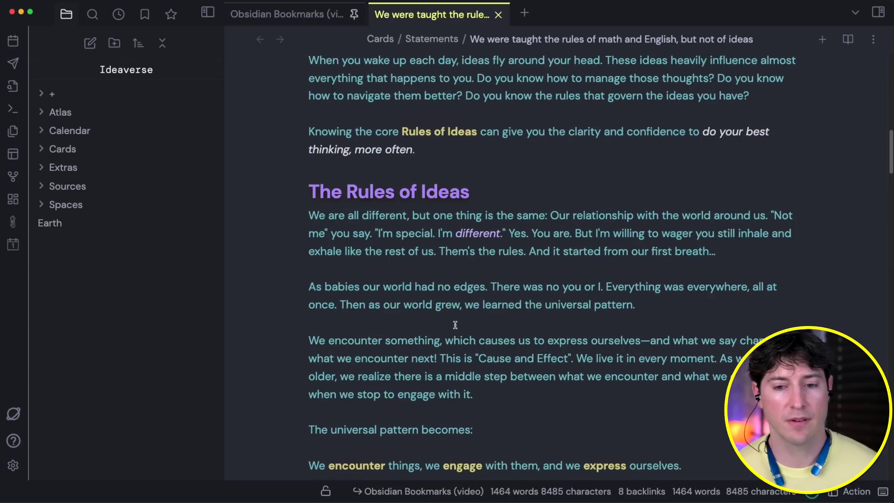
{"action": "scroll", "coordinate": [455, 308], "scroll_direction": "down", "scroll_amount": 5}
{"action": "scroll", "coordinate": [451, 294], "scroll_direction": "up", "scroll_amount": 4}
{"action": "left_click", "coordinate": [482, 146]}
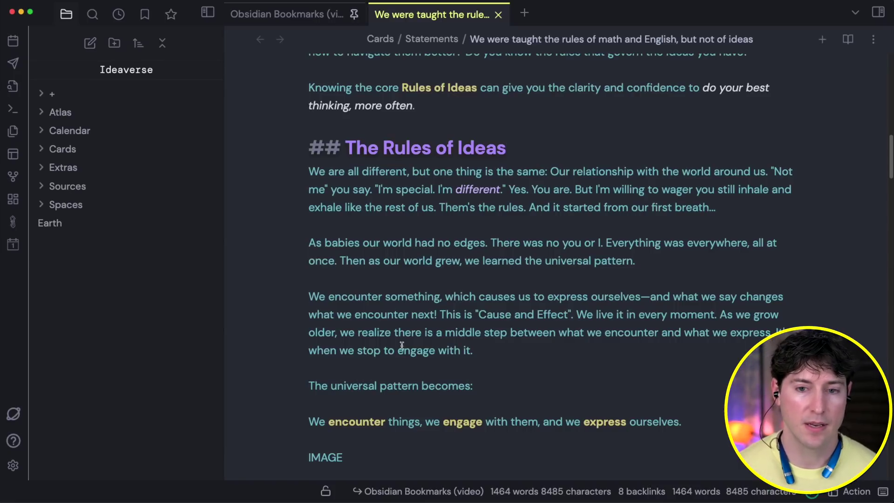
{"action": "triple_click", "coordinate": [438, 150]}
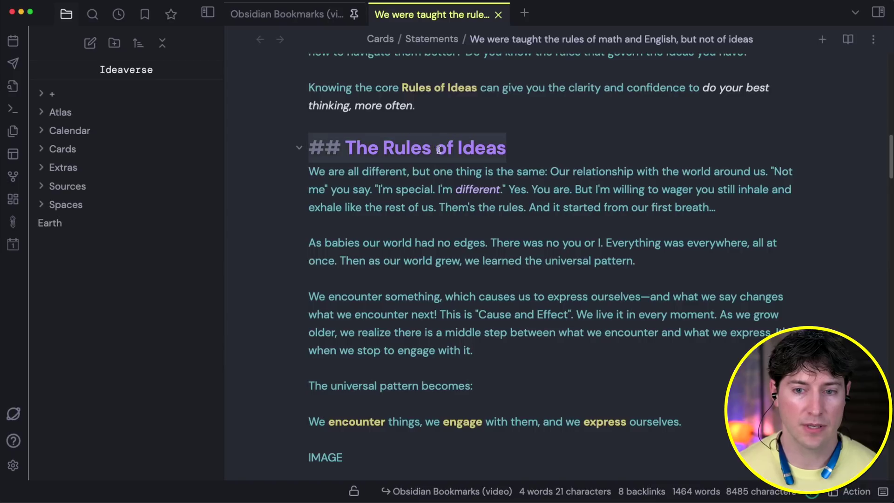
{"action": "right_click", "coordinate": [415, 150]}
{"action": "left_click", "coordinate": [426, 114]}
{"action": "left_click", "coordinate": [426, 125]}
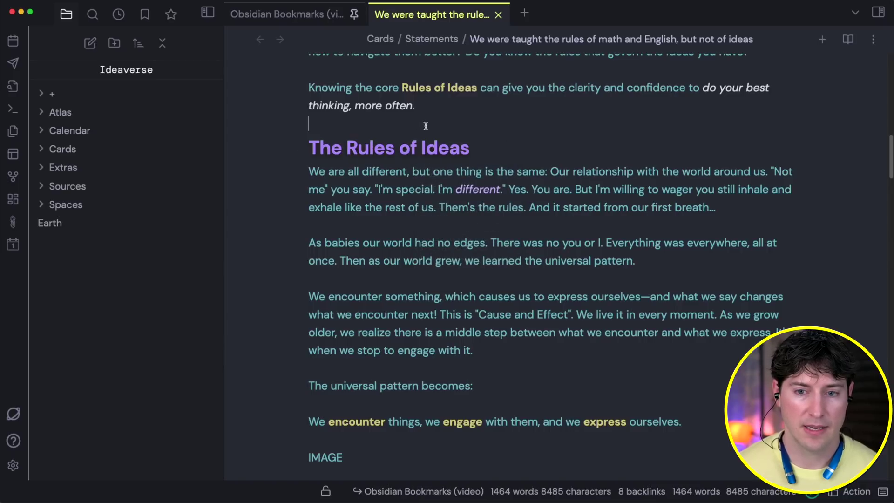
Start a bookmark for the "The Rules of Ideas" heading and title it "Rules of Ideas - Clean Up"
{"action": "right_click", "coordinate": [412, 148]}
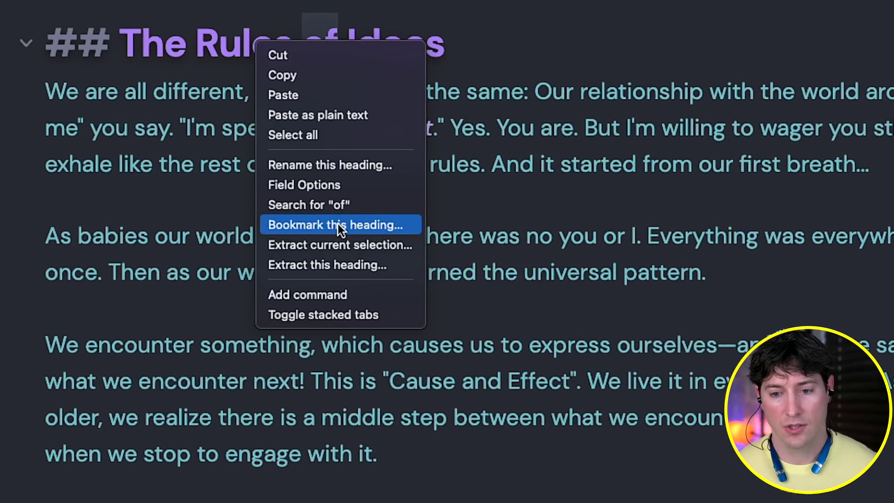
{"action": "left_click", "coordinate": [337, 225]}
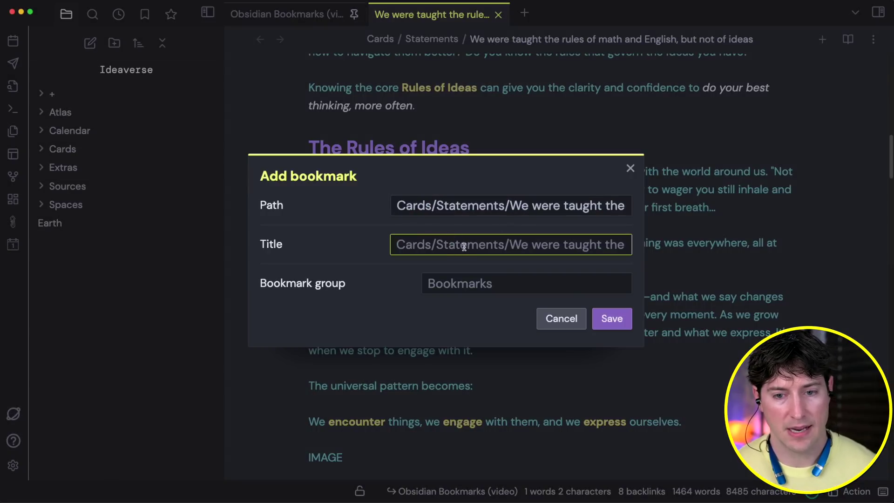
{"action": "type", "text": "R"}
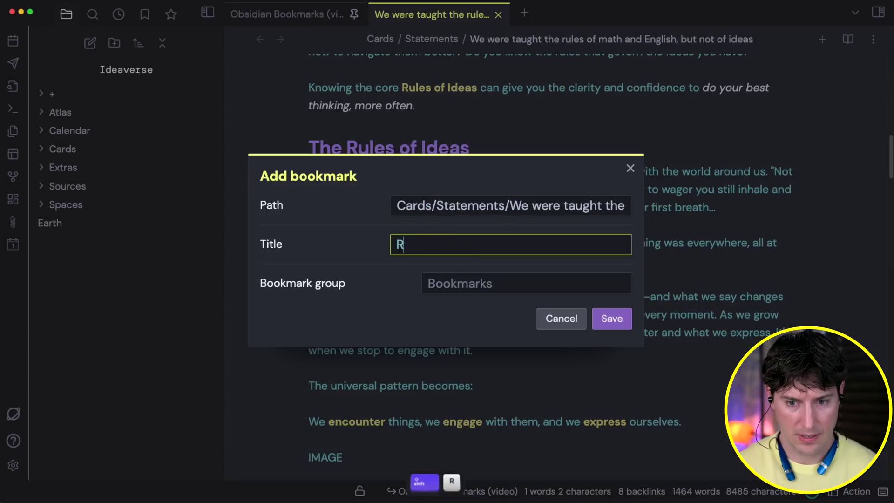
{"action": "type", "text": "ules of Ide"}
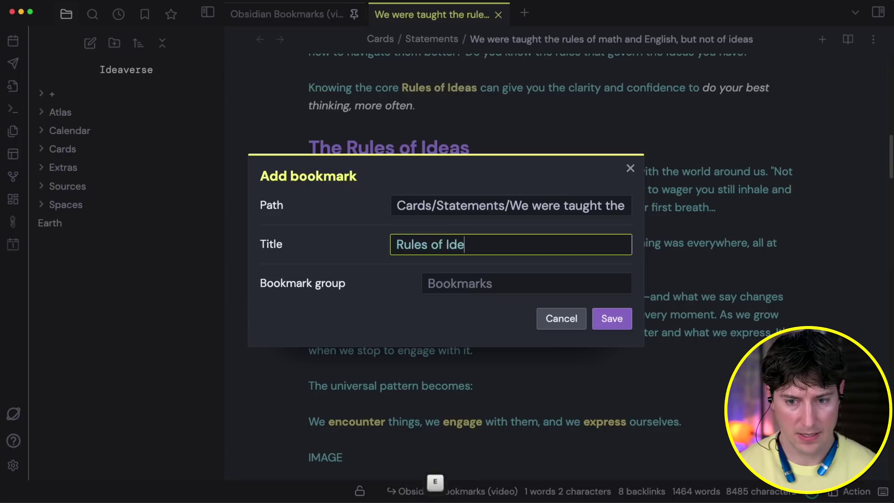
{"action": "type", "text": "as - Clean Up"}
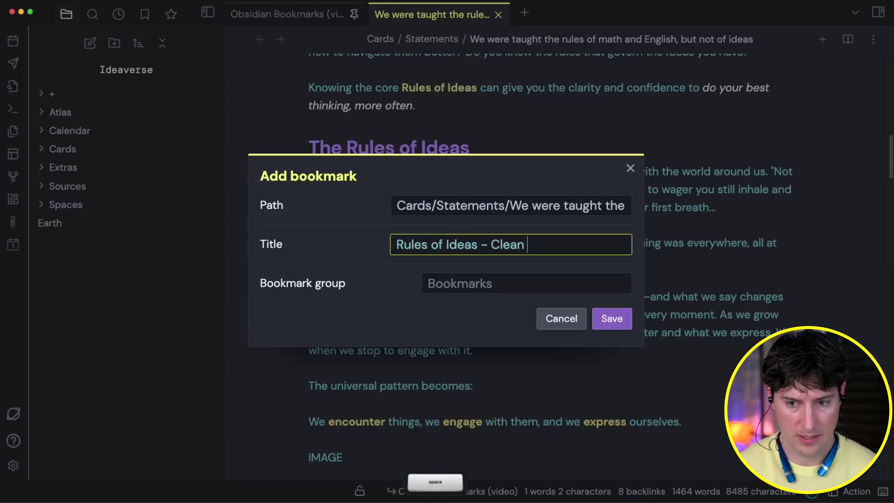
Assign the new bookmark to the Progress Points group and save it
{"action": "left_click", "coordinate": [454, 265]}
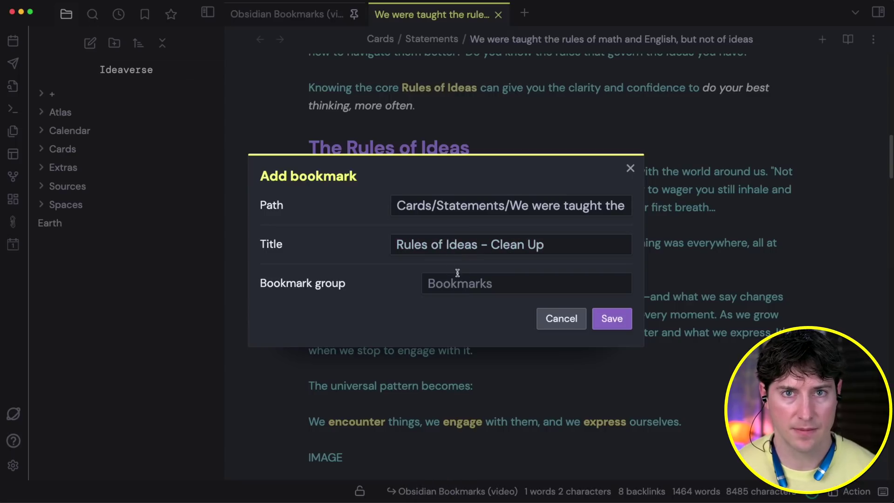
{"action": "left_click", "coordinate": [460, 285]}
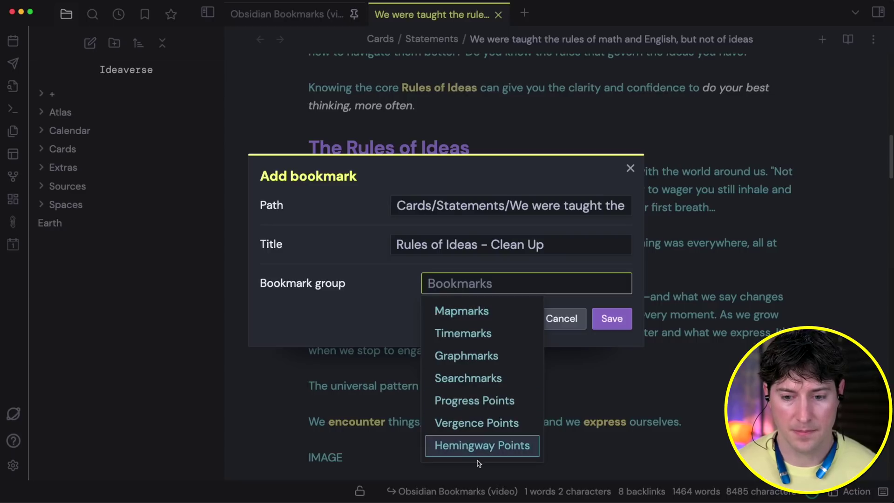
{"action": "left_click", "coordinate": [476, 404]}
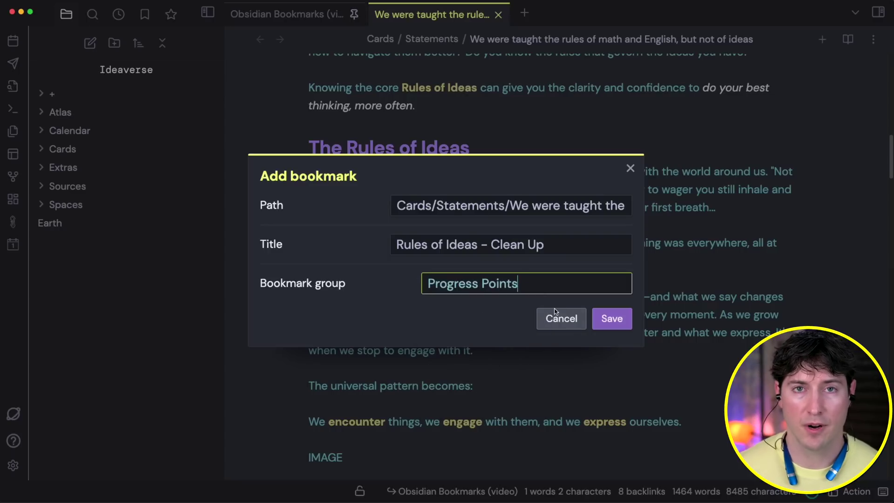
{"action": "left_click", "coordinate": [618, 318]}
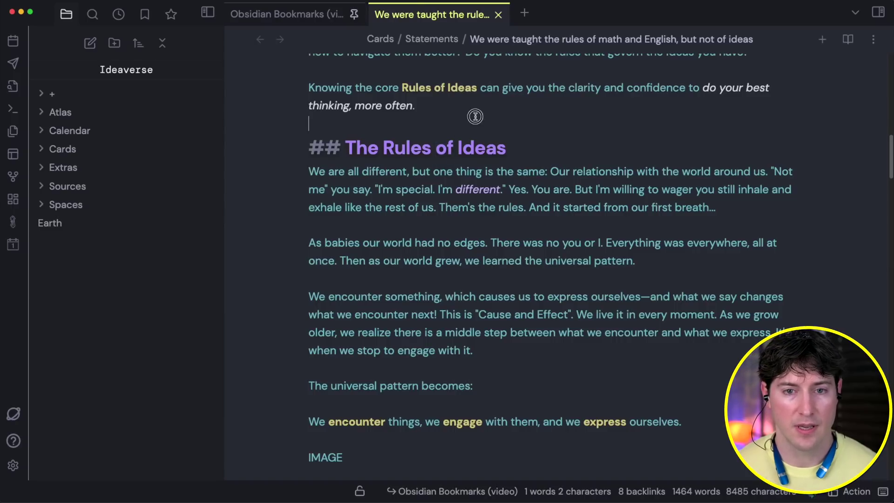
Show the bookmarks view, collapse the Searchmarks group and expand the Progress Points group
{"action": "left_click", "coordinate": [450, 117]}
{"action": "left_click", "coordinate": [144, 15]}
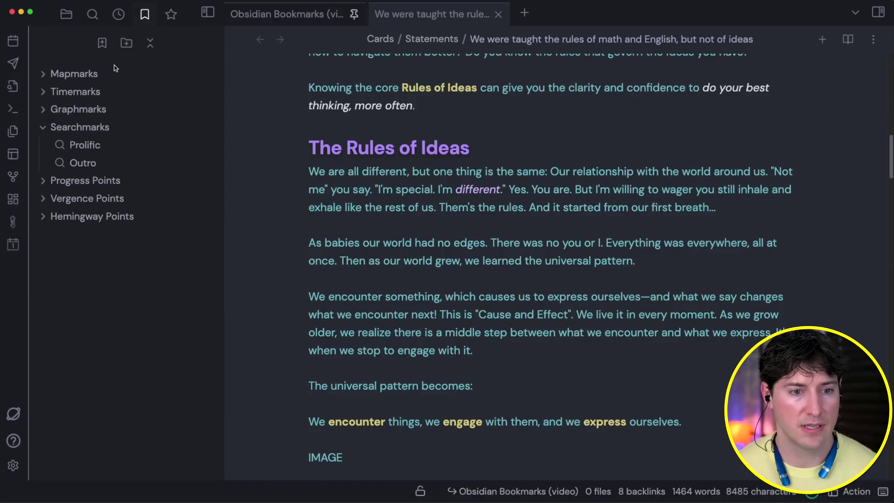
{"action": "left_click", "coordinate": [56, 126]}
{"action": "left_click", "coordinate": [77, 146]}
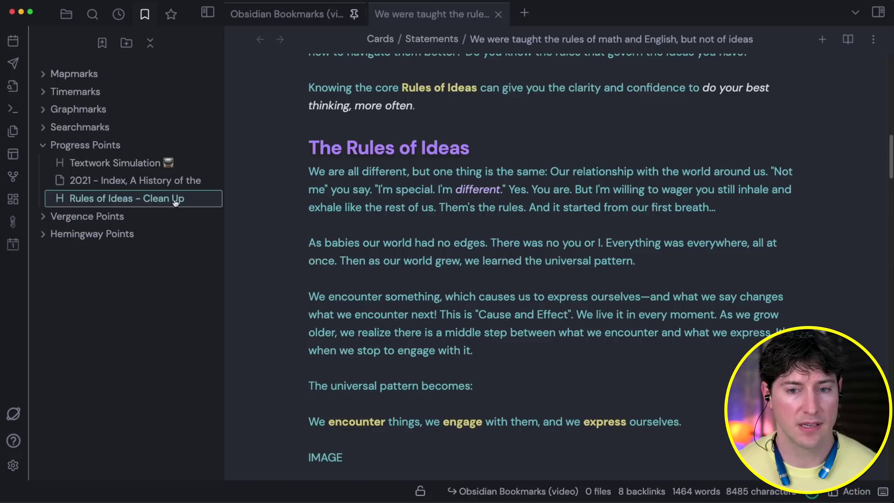
Test the "Rules of Ideas - Clean Up" bookmark by closing its note and reopening it from the bookmark, leaving the note closed when done
{"action": "left_click", "coordinate": [498, 16]}
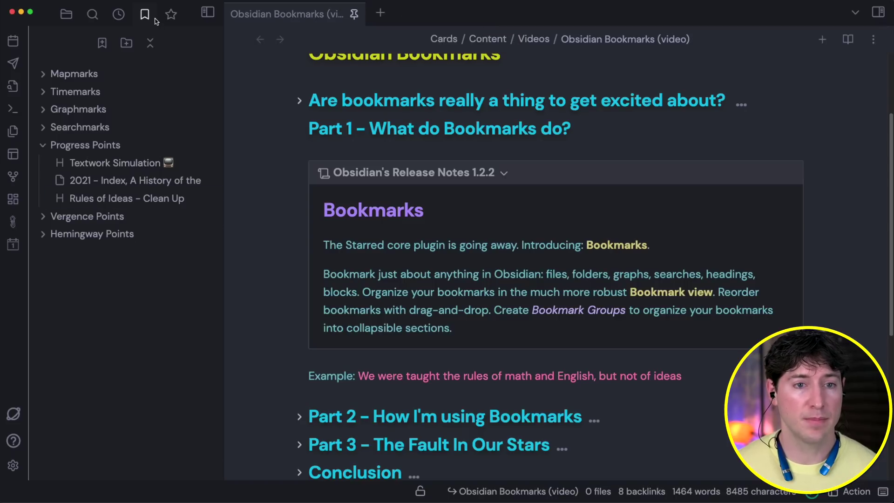
{"action": "left_click", "coordinate": [149, 200]}
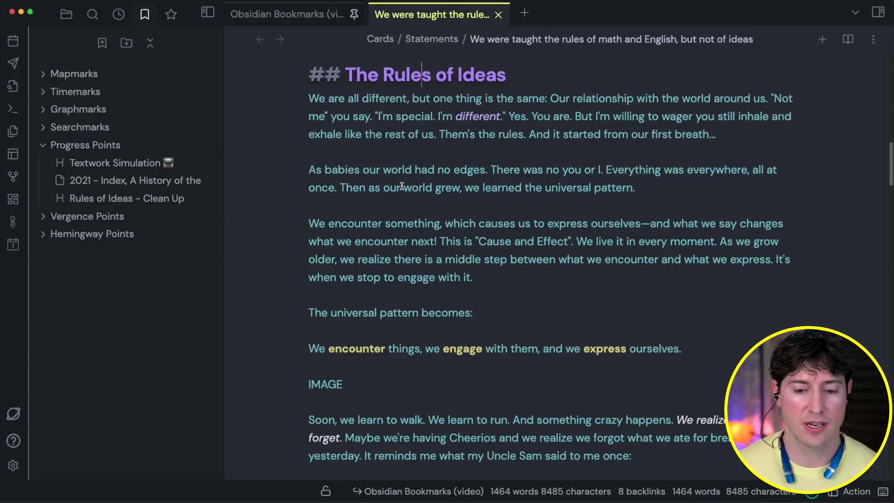
{"action": "left_click", "coordinate": [497, 15]}
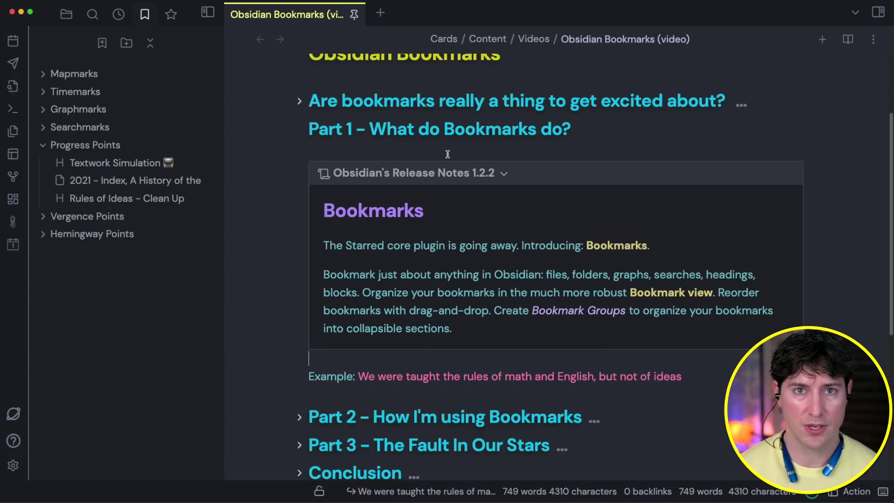
Examine the core plugins settings for the Bookmarks and Starred plugins, and close the settings
{"action": "key", "text": "super+comma"}
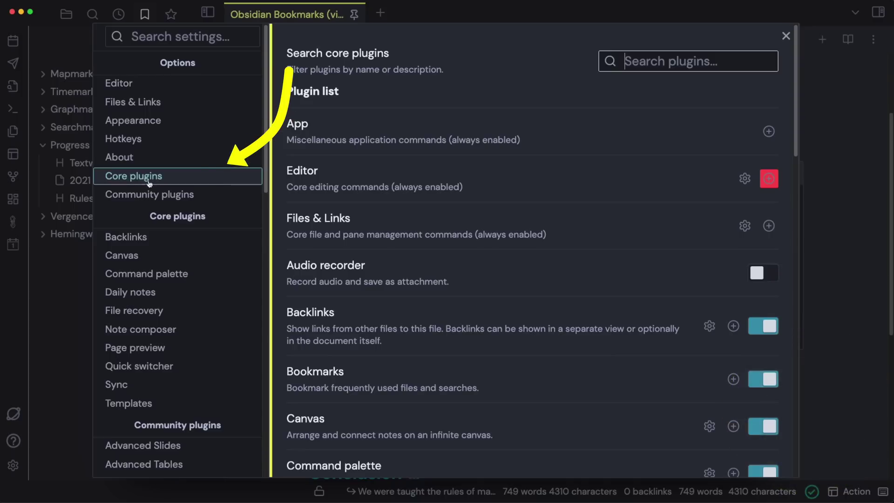
{"action": "scroll", "coordinate": [498, 284], "scroll_direction": "down", "scroll_amount": 1}
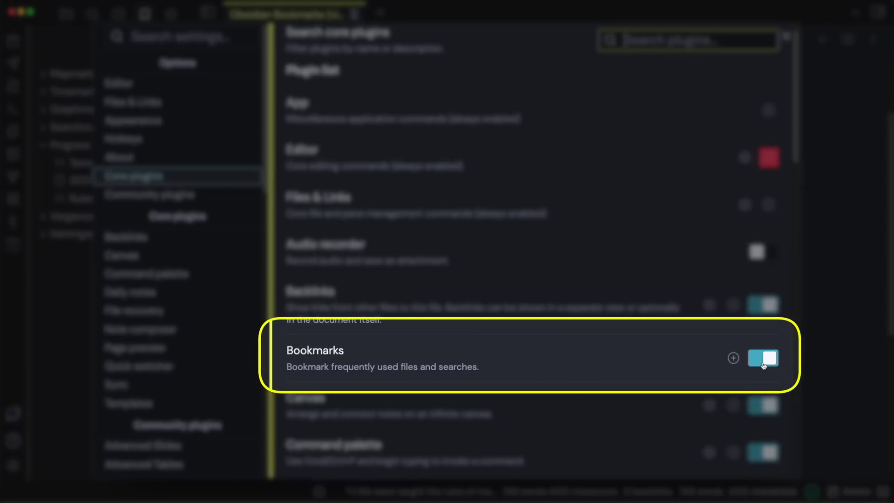
{"action": "scroll", "coordinate": [629, 344], "scroll_direction": "down", "scroll_amount": 20}
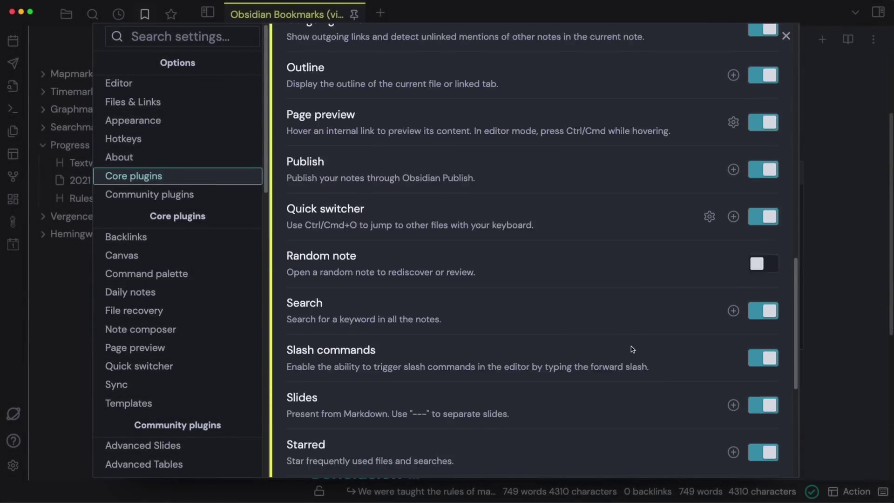
{"action": "scroll", "coordinate": [622, 348], "scroll_direction": "down", "scroll_amount": 5}
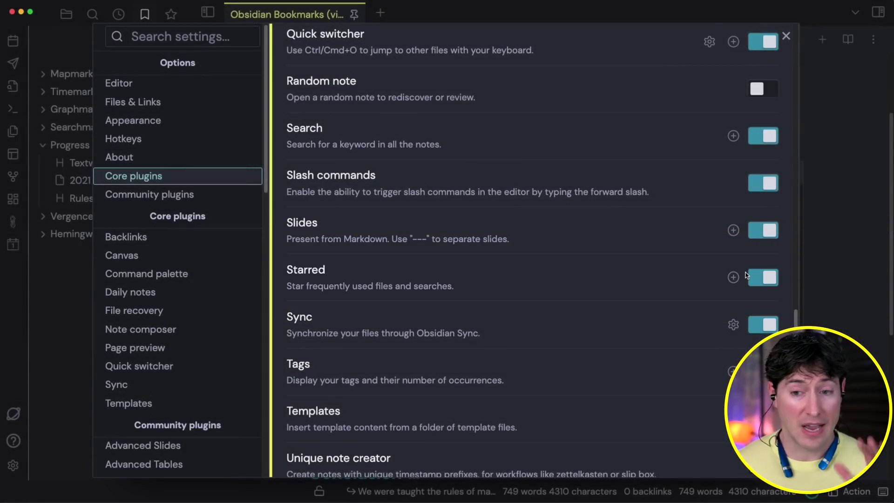
{"action": "scroll", "coordinate": [740, 278], "scroll_direction": "down", "scroll_amount": 5}
{"action": "scroll", "coordinate": [717, 319], "scroll_direction": "up", "scroll_amount": 10}
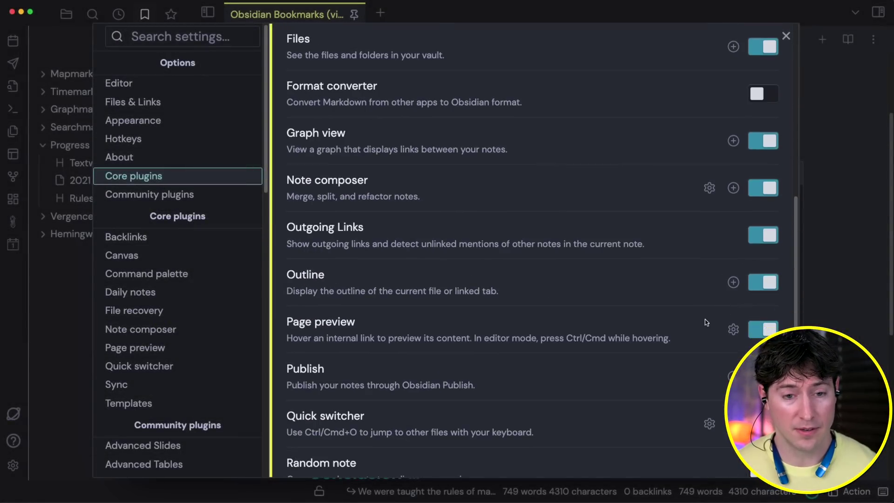
{"action": "scroll", "coordinate": [512, 321], "scroll_direction": "up", "scroll_amount": 7}
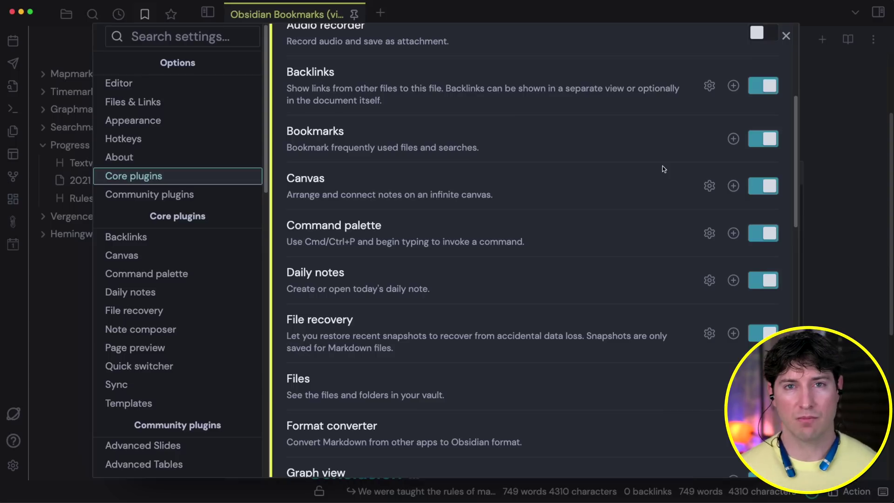
{"action": "left_click", "coordinate": [787, 36]}
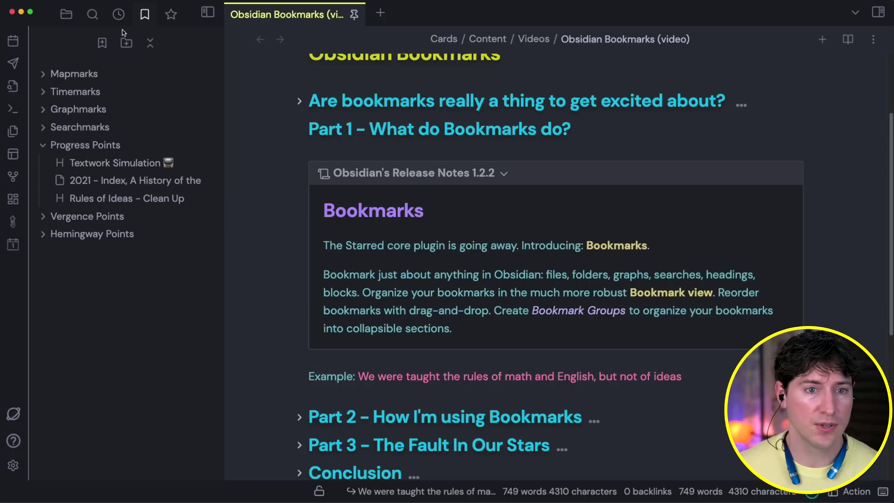
Show the Starred view, look through the starred Home note, and close the note
{"action": "left_click", "coordinate": [171, 15]}
{"action": "left_click", "coordinate": [76, 79]}
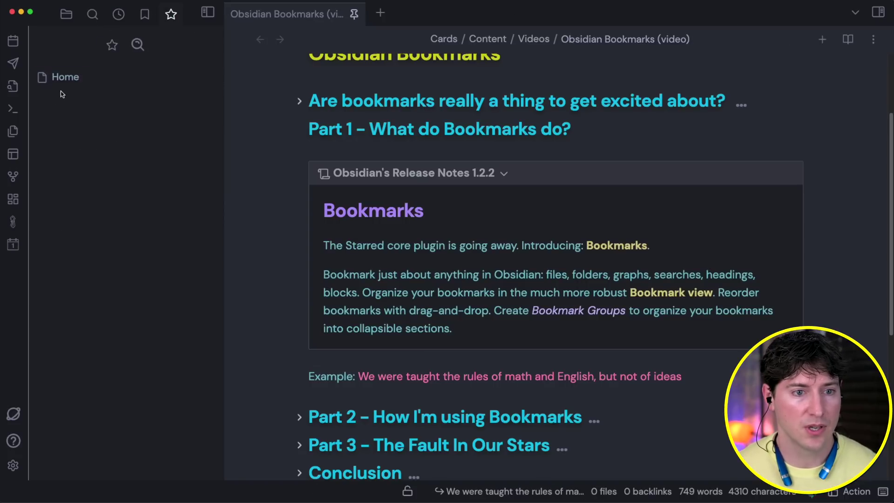
{"action": "left_click", "coordinate": [61, 78]}
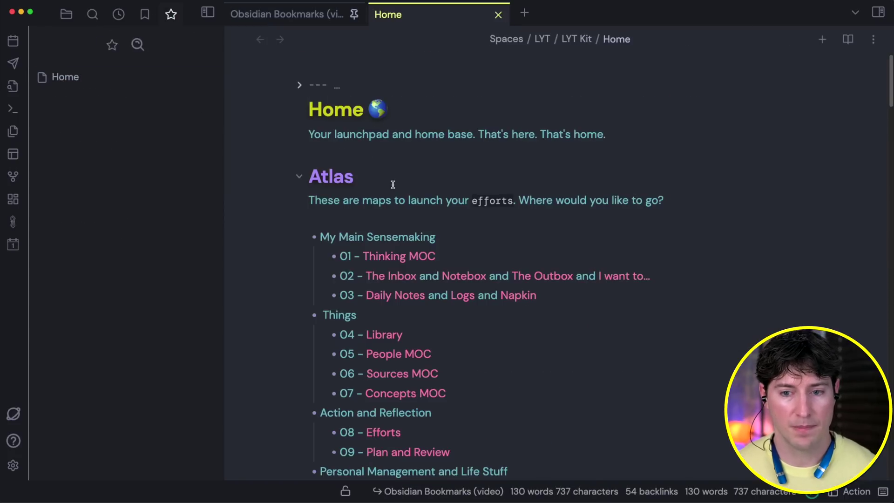
{"action": "scroll", "coordinate": [392, 187], "scroll_direction": "down", "scroll_amount": 3}
{"action": "scroll", "coordinate": [483, 88], "scroll_direction": "down", "scroll_amount": 5}
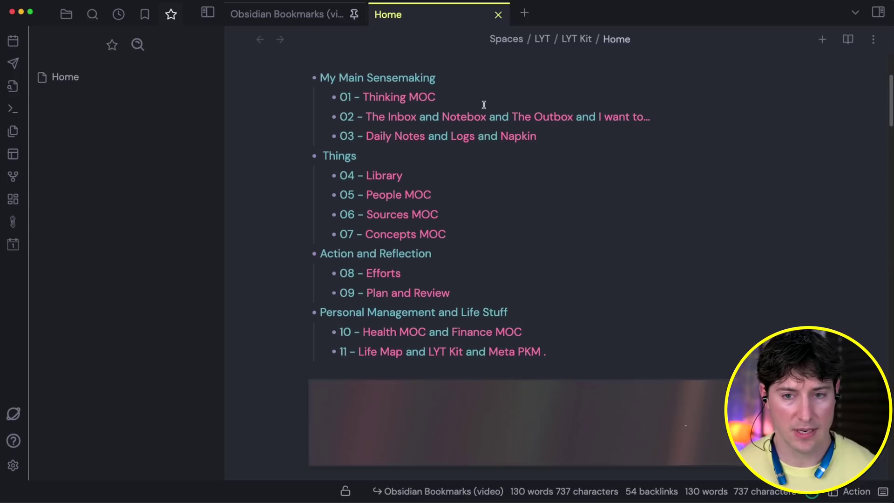
{"action": "left_click", "coordinate": [498, 15]}
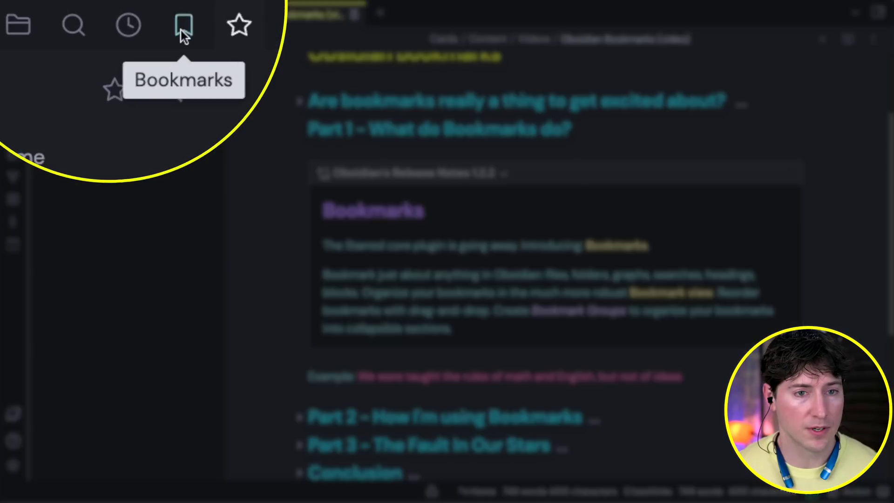
Collapse all groups in the bookmarks view and bookmark the Obsidian Bookmarks (video) note without assigning a group
{"action": "left_click", "coordinate": [145, 14]}
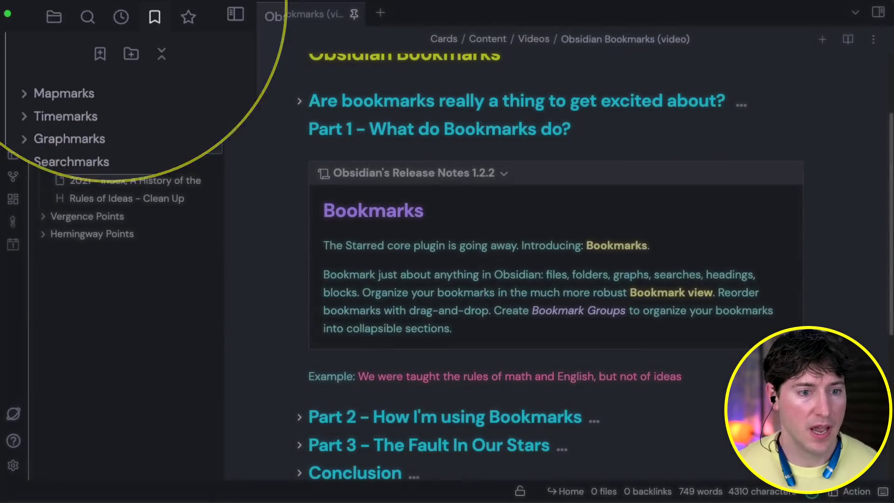
{"action": "left_click", "coordinate": [64, 153]}
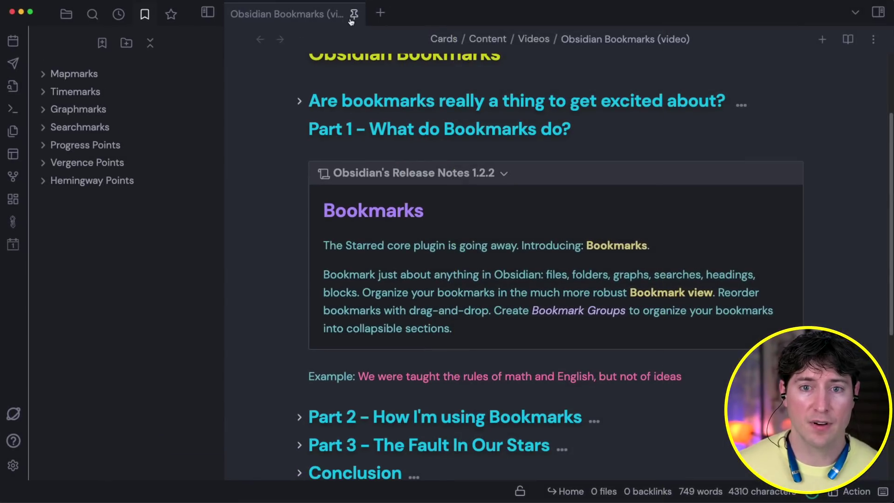
{"action": "left_click", "coordinate": [310, 19]}
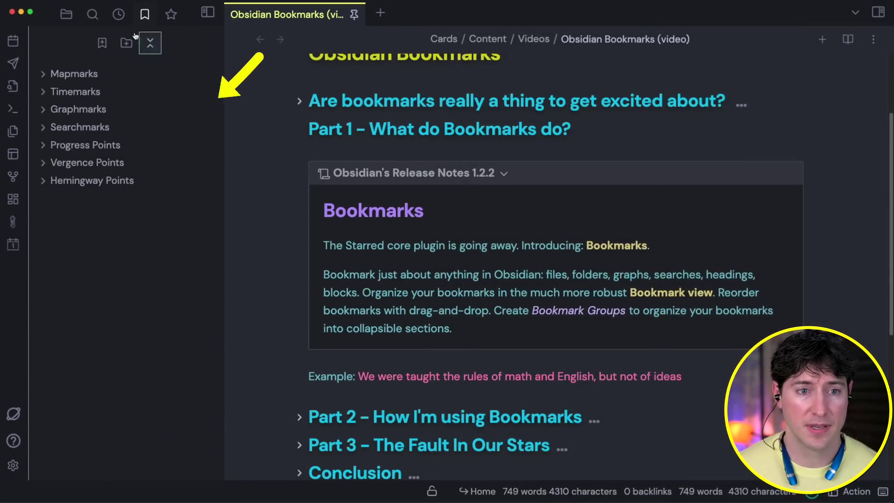
{"action": "left_click", "coordinate": [102, 44]}
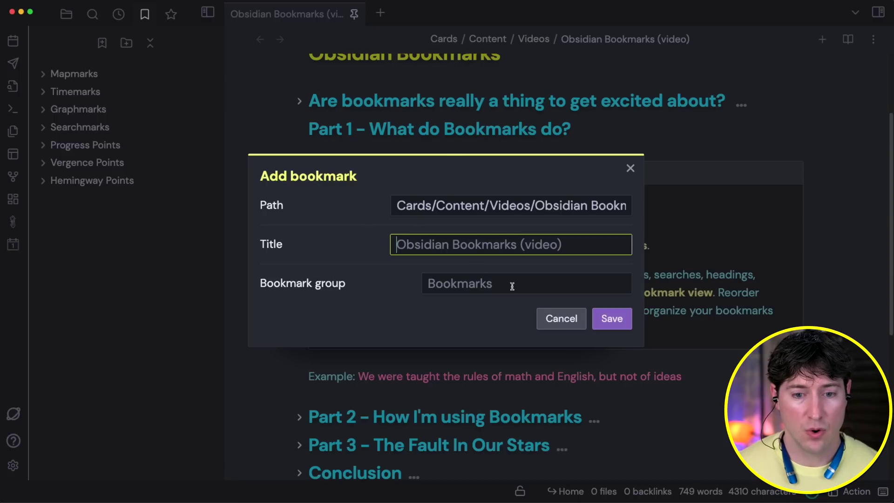
{"action": "left_click", "coordinate": [606, 320]}
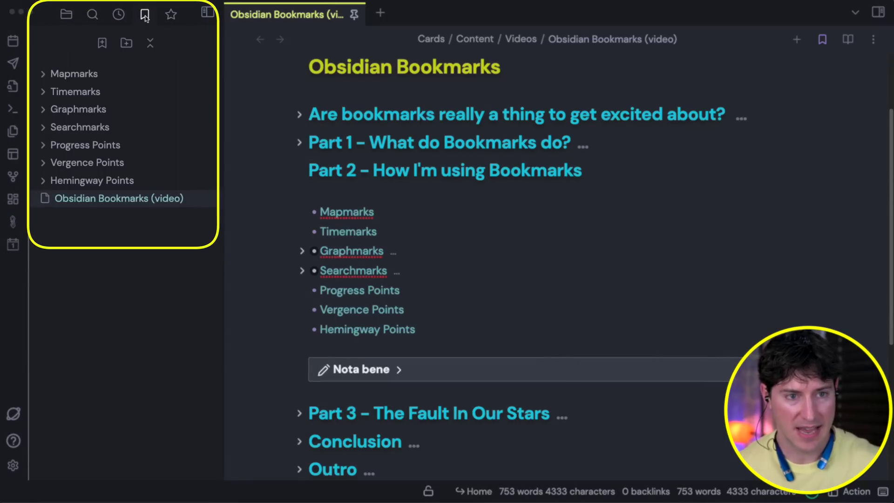
Compare the file explorer with the bookmarks view, and expand the Mapmarks group
{"action": "left_click", "coordinate": [66, 14]}
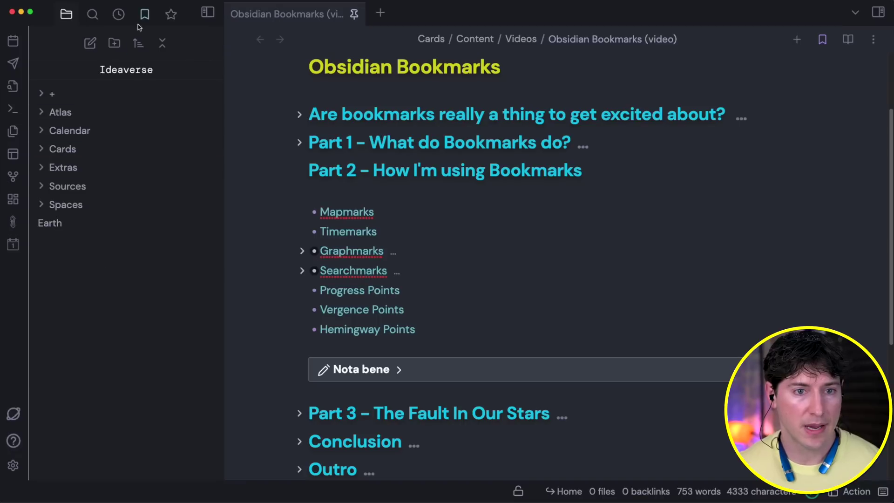
{"action": "left_click", "coordinate": [145, 15]}
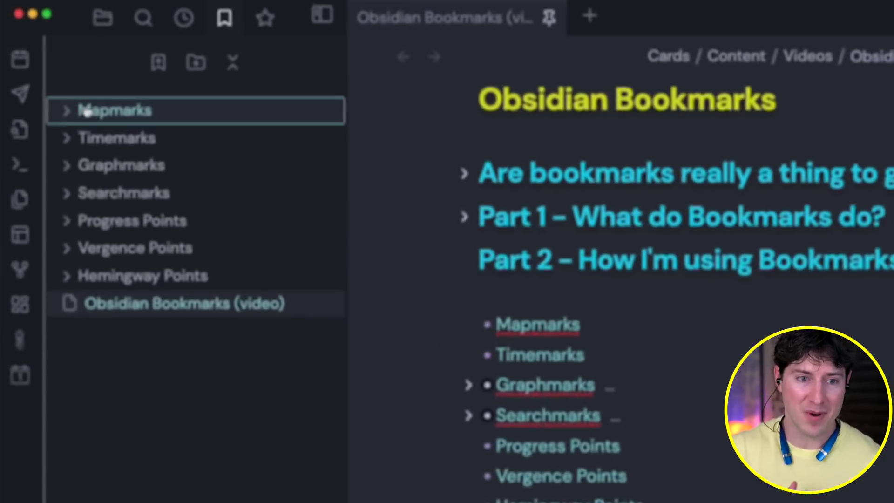
{"action": "left_click", "coordinate": [76, 122]}
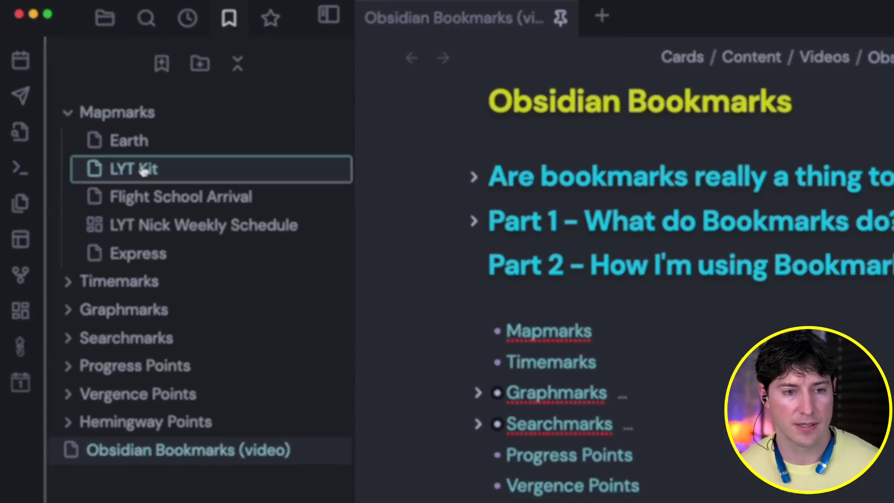
Open the LYT Kit note from its bookmark, look through its Overview of the LYT Framework section, and close it
{"action": "left_click", "coordinate": [143, 171]}
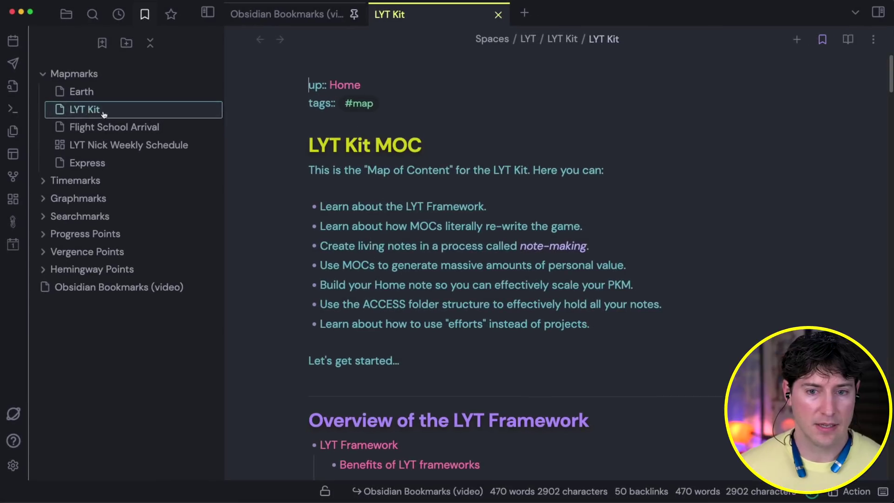
{"action": "scroll", "coordinate": [439, 157], "scroll_direction": "down", "scroll_amount": 5}
{"action": "scroll", "coordinate": [401, 108], "scroll_direction": "up", "scroll_amount": 5}
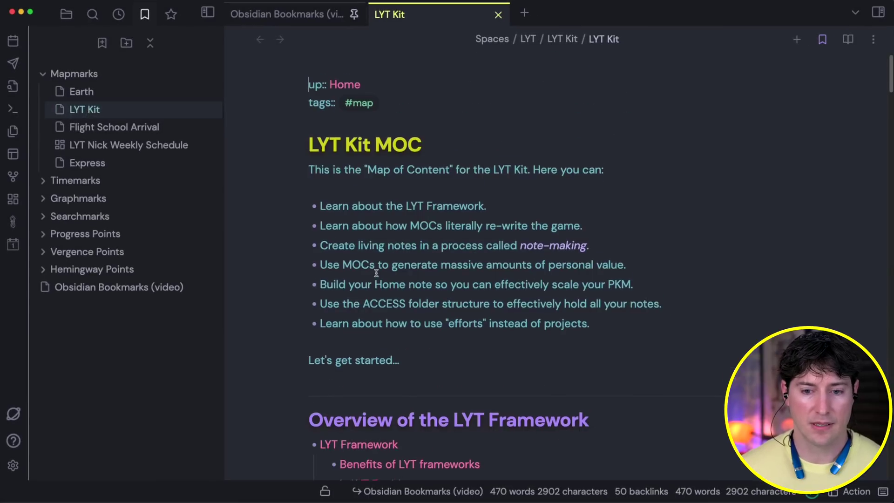
{"action": "scroll", "coordinate": [398, 311], "scroll_direction": "down", "scroll_amount": 2}
{"action": "scroll", "coordinate": [417, 333], "scroll_direction": "down", "scroll_amount": 3}
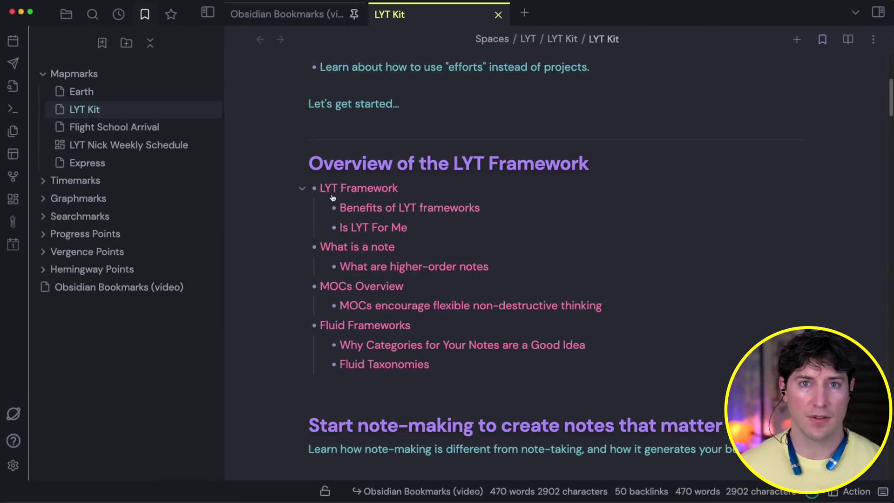
{"action": "left_click", "coordinate": [497, 15]}
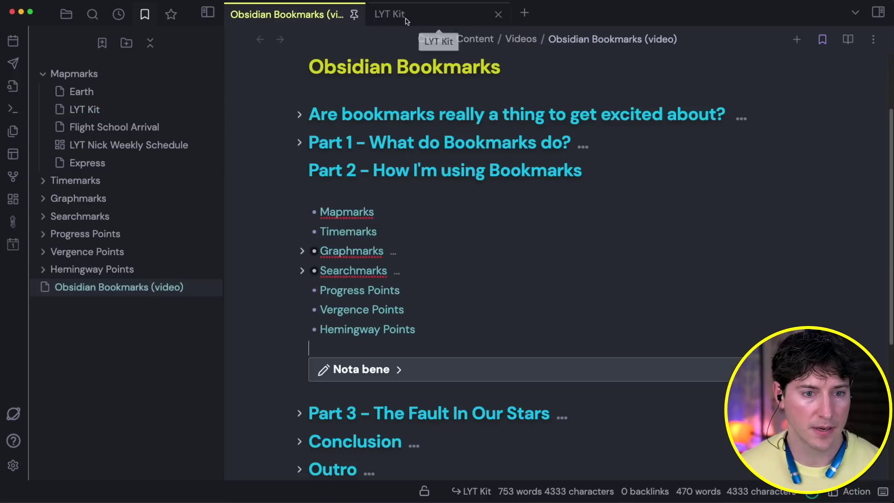
Open the Flight School Arrival note from its bookmark, skim its introduction and banner image, and close it
{"action": "left_click", "coordinate": [108, 127]}
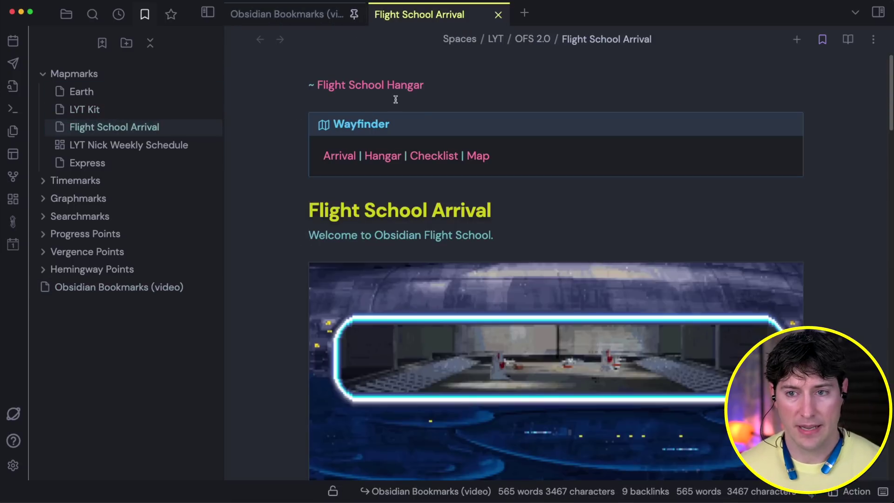
{"action": "scroll", "coordinate": [384, 92], "scroll_direction": "down", "scroll_amount": 6}
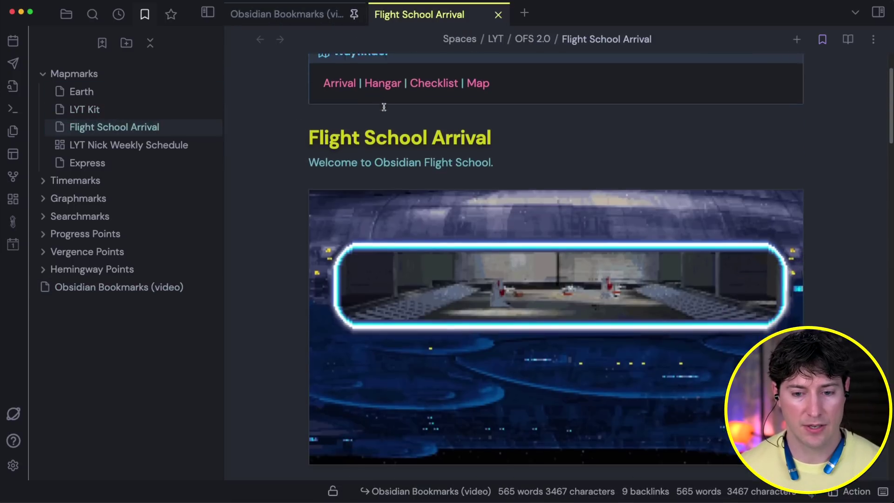
{"action": "scroll", "coordinate": [461, 67], "scroll_direction": "up", "scroll_amount": 7}
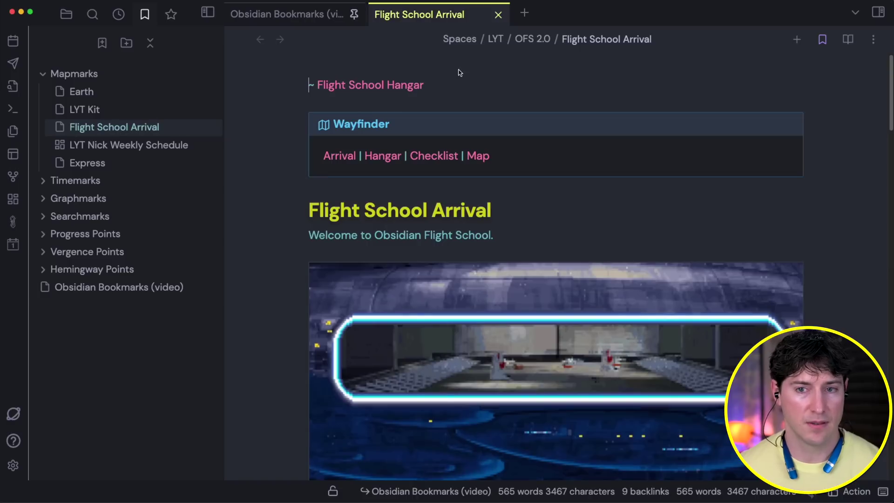
{"action": "left_click", "coordinate": [497, 14]}
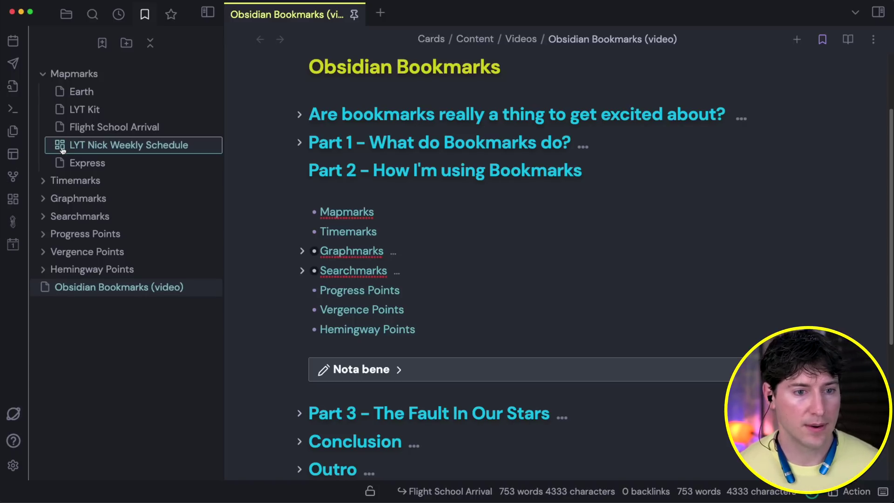
Open the weekly schedule canvas from its Mapmarks bookmark and retitle that bookmark as asdfasdf
{"action": "left_click", "coordinate": [62, 148]}
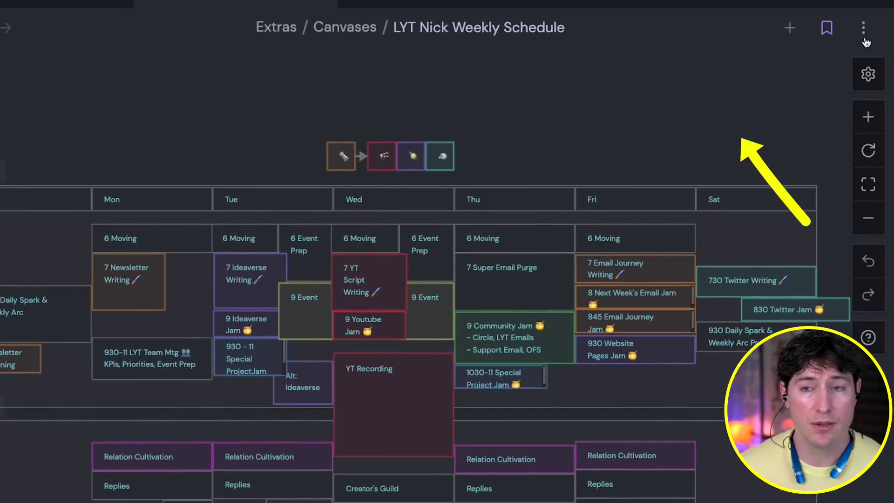
{"action": "left_click", "coordinate": [863, 35]}
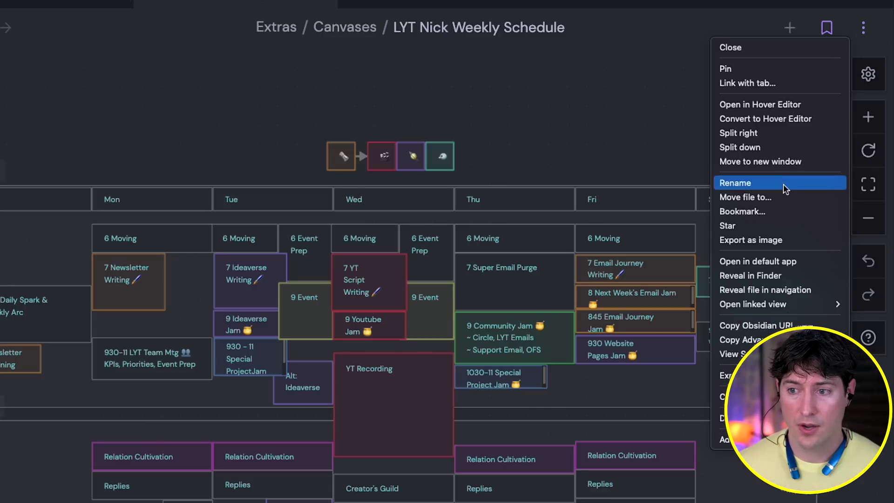
{"action": "left_click", "coordinate": [767, 213]}
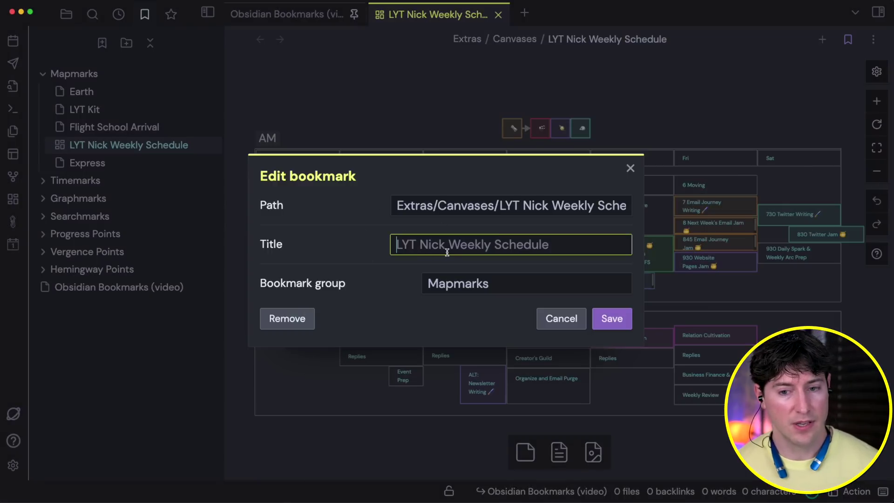
{"action": "type", "text": "asdfasdf"}
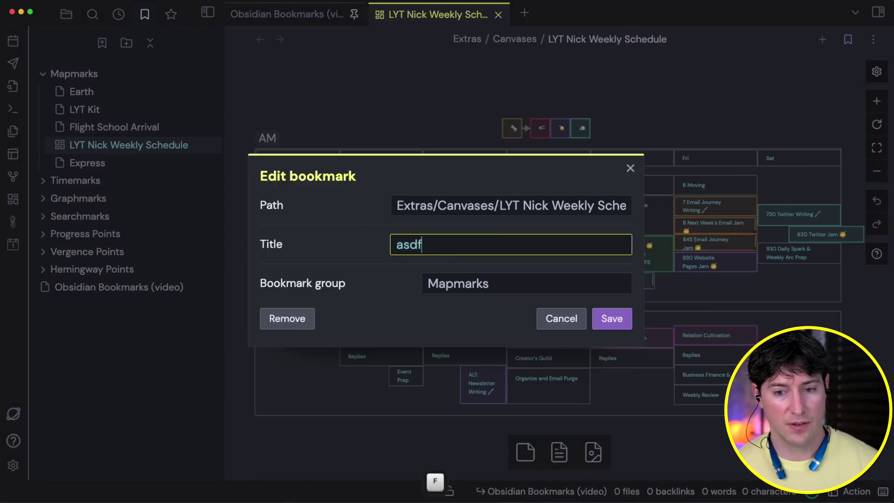
{"action": "left_click", "coordinate": [608, 321]}
{"action": "left_click", "coordinate": [78, 147]}
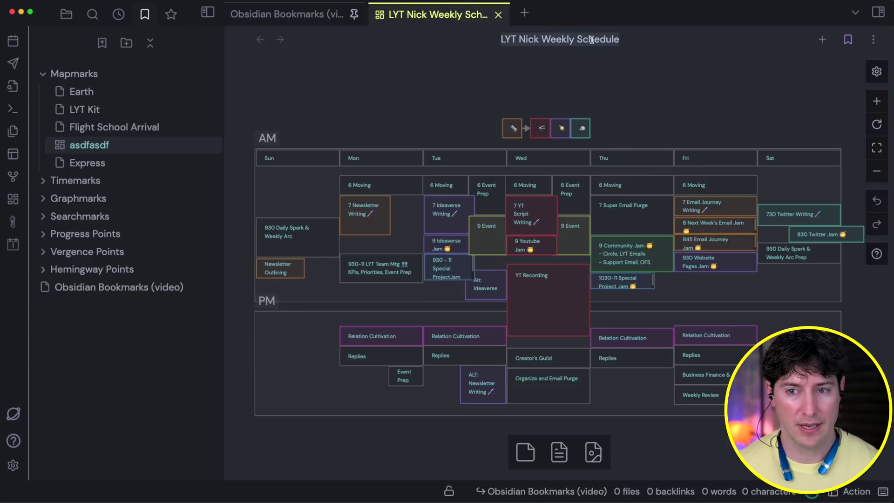
Copy the weekly schedule canvas's file name and save it as the title of its bookmark
{"action": "left_click", "coordinate": [694, 108]}
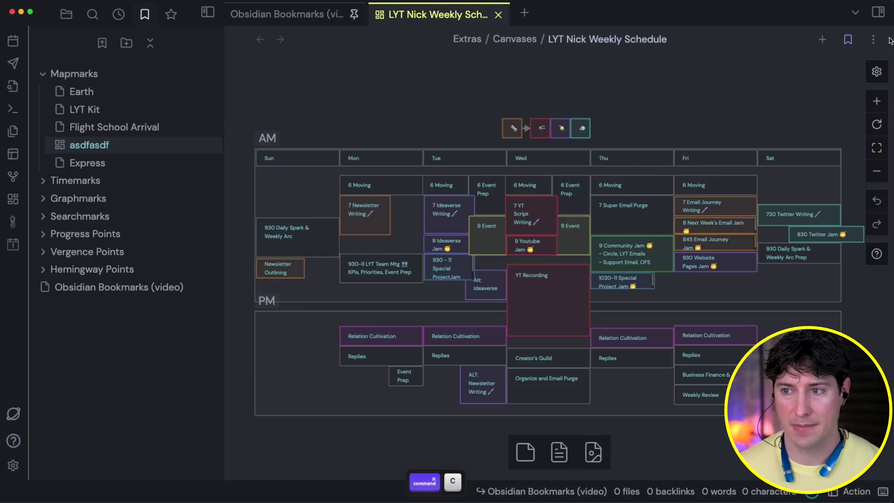
{"action": "left_click", "coordinate": [877, 42]}
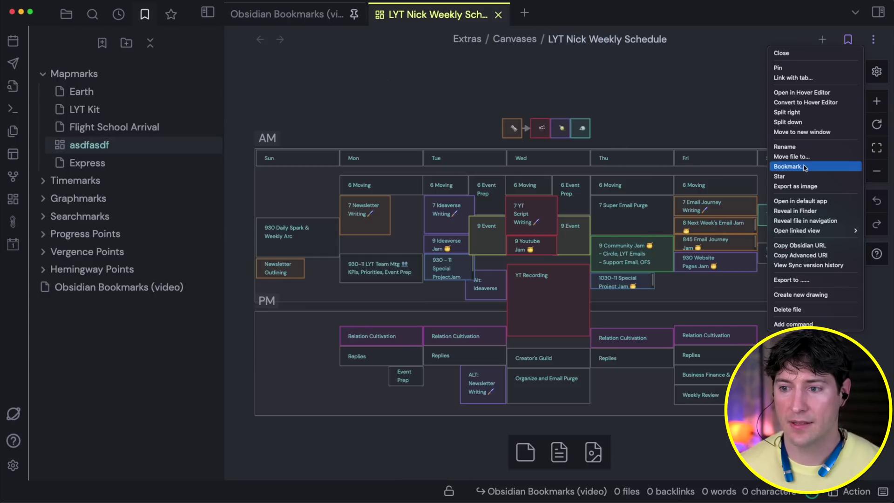
{"action": "left_click", "coordinate": [805, 167]}
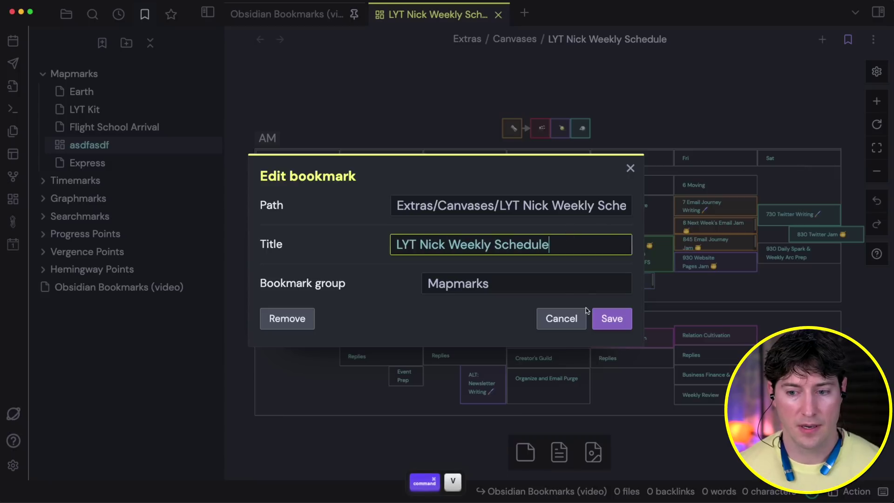
{"action": "left_click", "coordinate": [607, 317]}
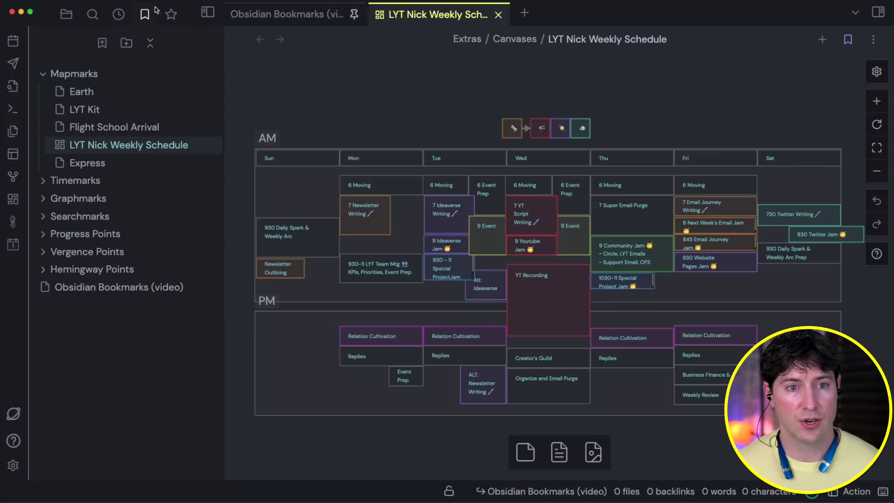
Collapse the Mapmarks group and switch back to the Obsidian Bookmarks (video) note
{"action": "left_click", "coordinate": [42, 74]}
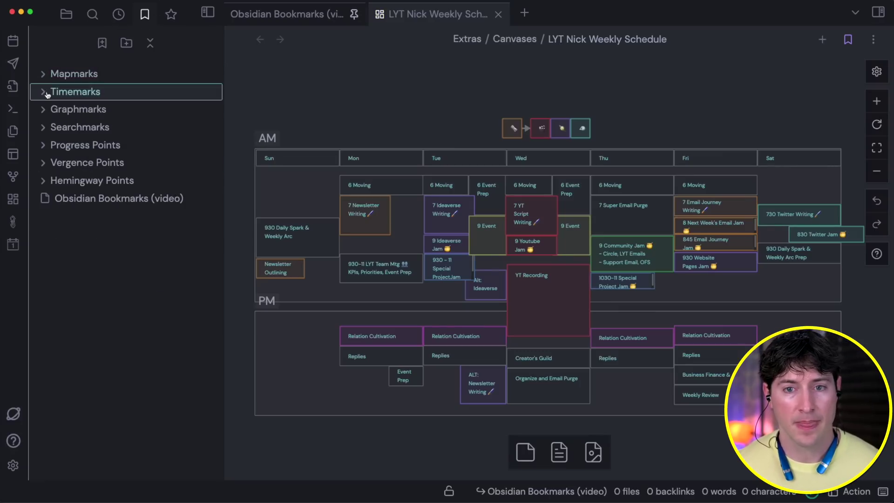
{"action": "left_click", "coordinate": [279, 13]}
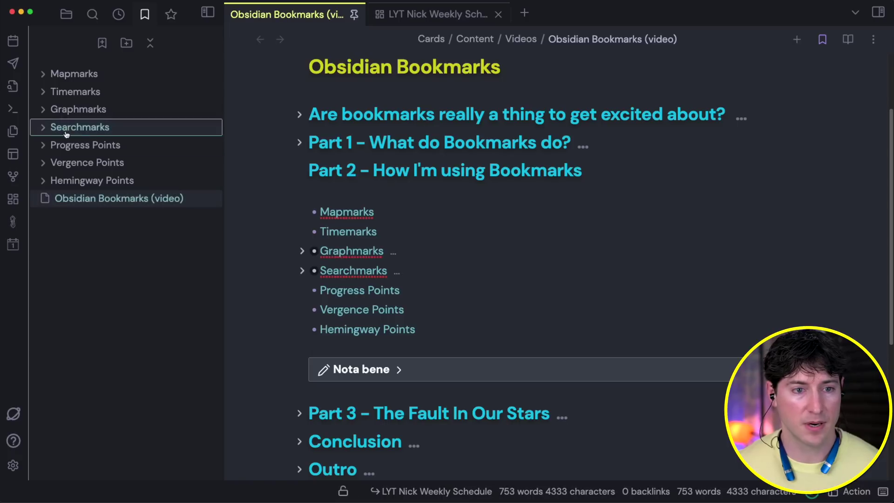
Open the 2023-04-09 daily note from the Timemarks group and collapse its list of surrounding daily notes
{"action": "left_click", "coordinate": [44, 92]}
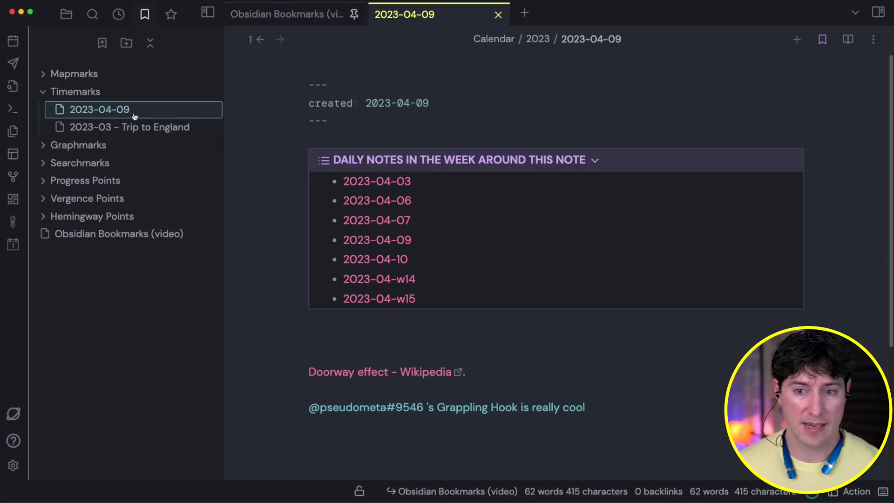
{"action": "left_click", "coordinate": [487, 159]}
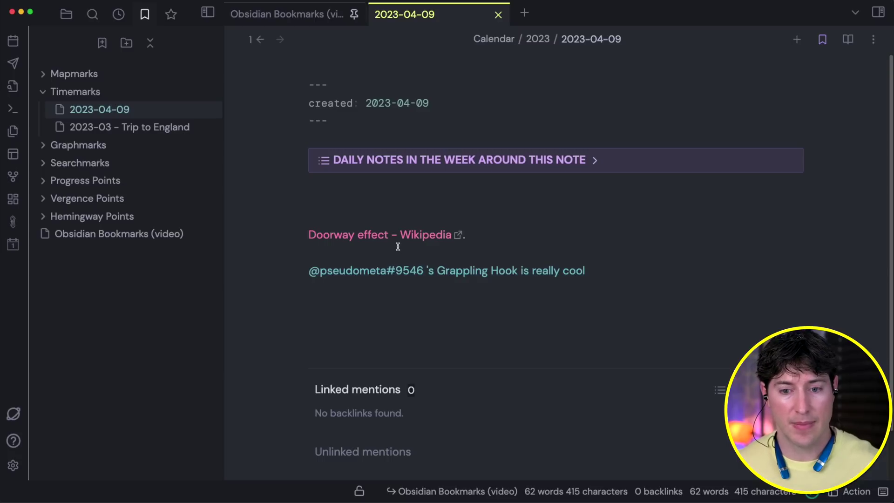
{"action": "left_click_drag", "start_coordinate": [439, 269], "coordinate": [562, 270]}
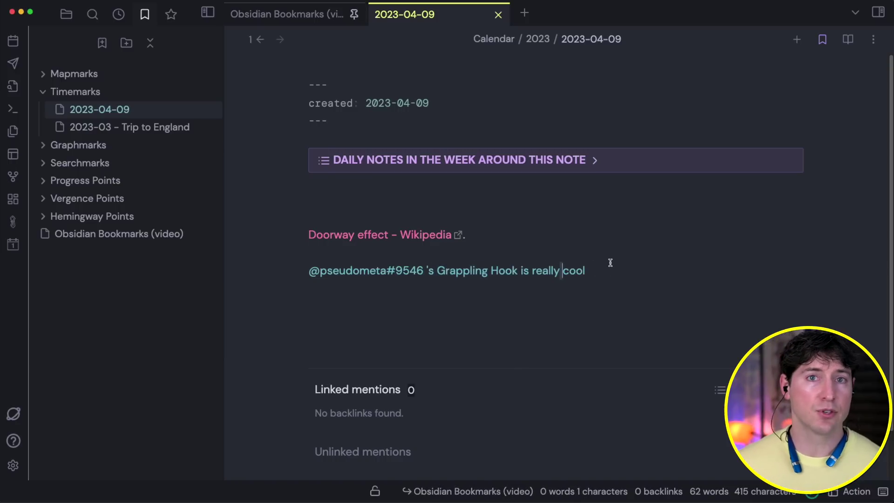
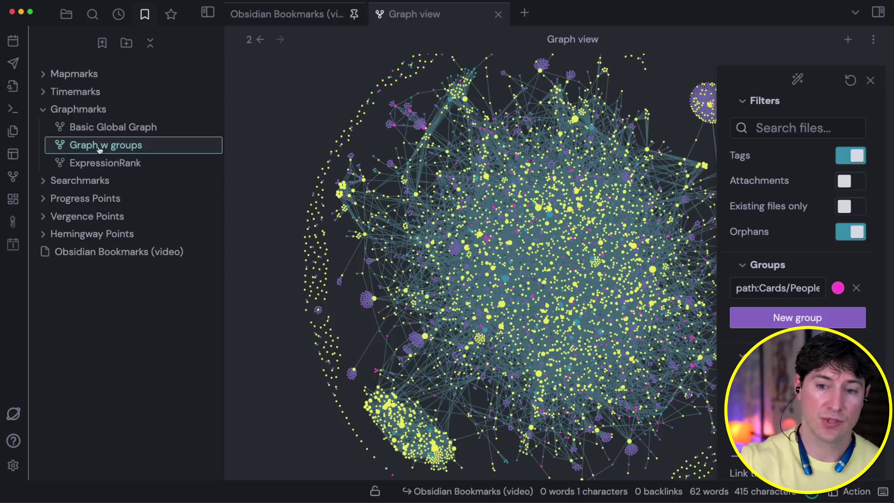
Open the Graph w groups bookmark and the ExpressionRank bookmark from the Graphmarks group
{"action": "left_click", "coordinate": [99, 150]}
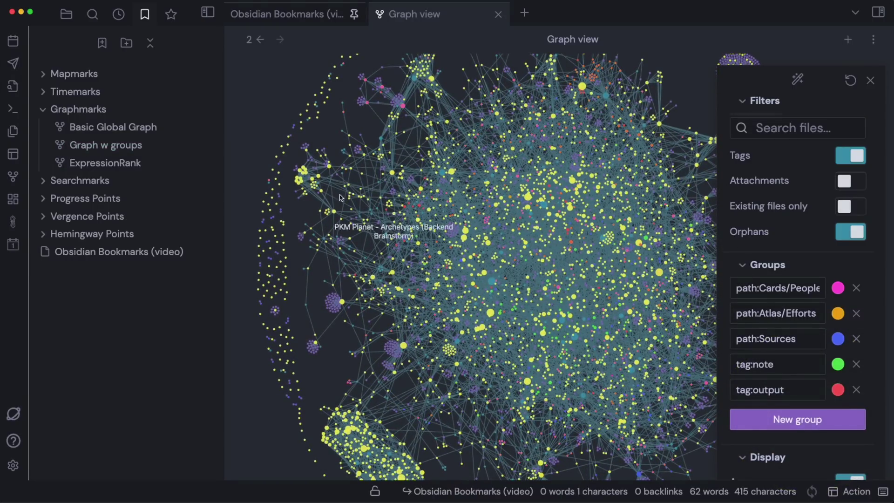
{"action": "left_click", "coordinate": [128, 168]}
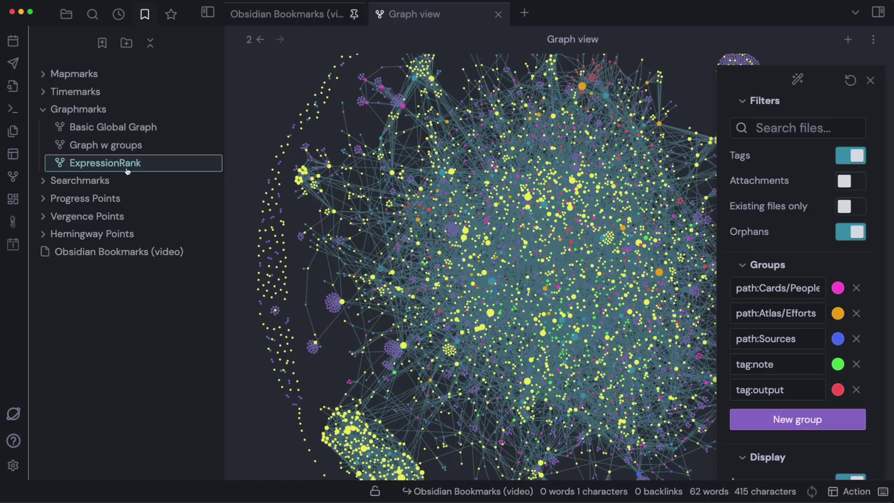
{"action": "left_click", "coordinate": [99, 165]}
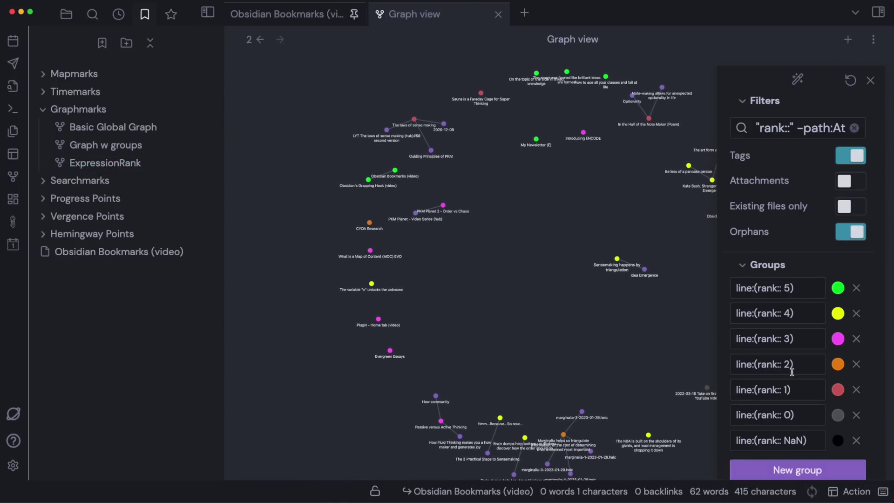
Examine the ranked notes in the ExpressionRank graph, including the Obsidian Bookmarks (video) node and the clusters around it
{"action": "left_click_drag", "start_coordinate": [621, 215], "coordinate": [522, 220]}
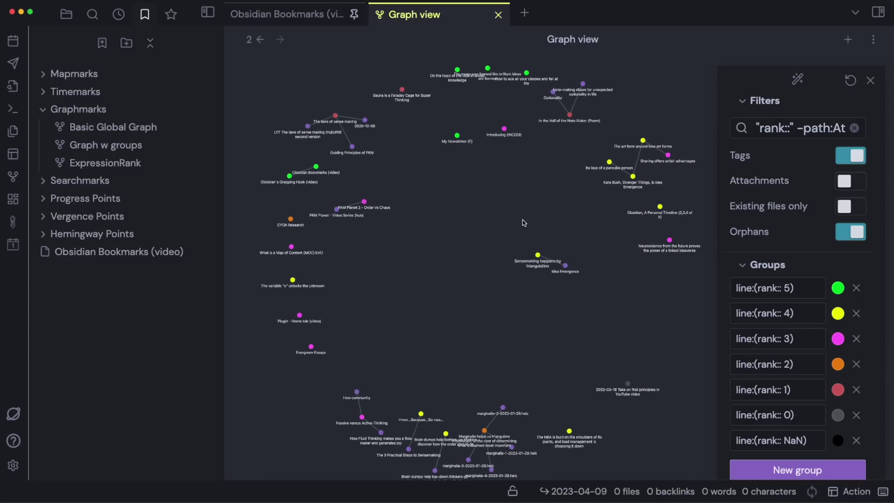
{"action": "scroll", "coordinate": [633, 150], "scroll_direction": "up", "scroll_amount": 3}
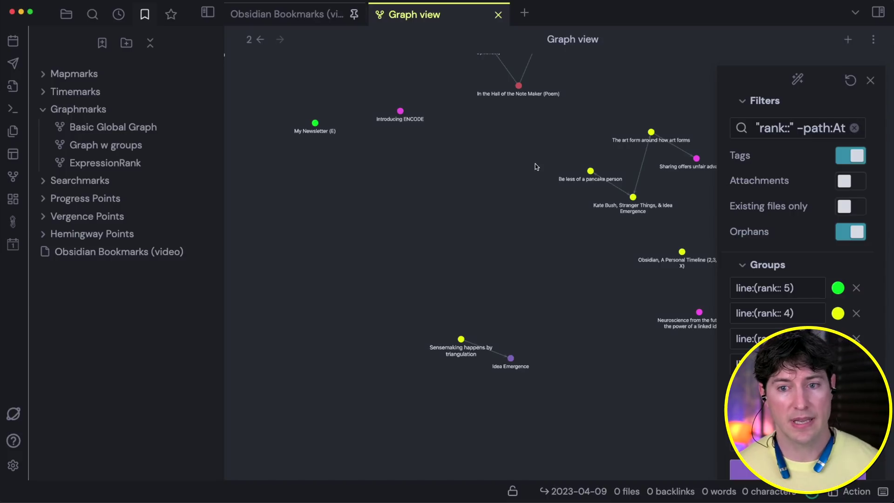
{"action": "scroll", "coordinate": [496, 180], "scroll_direction": "down", "scroll_amount": 5}
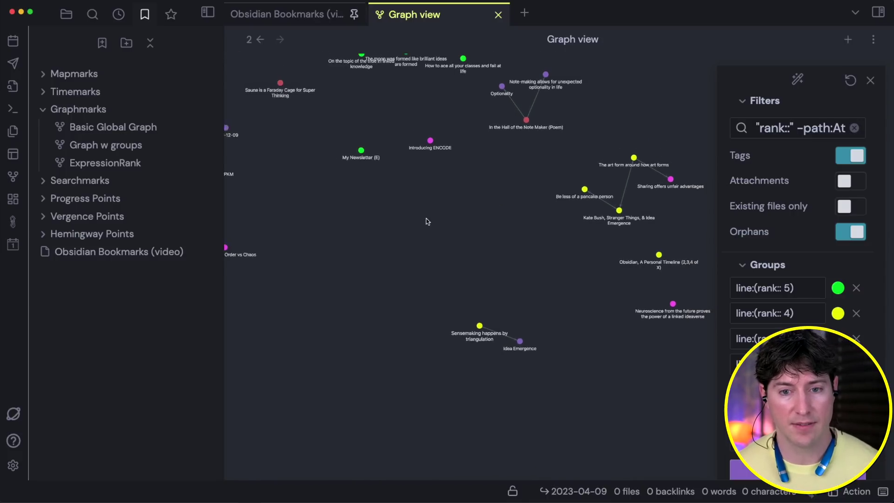
{"action": "left_click_drag", "start_coordinate": [406, 246], "coordinate": [451, 193]}
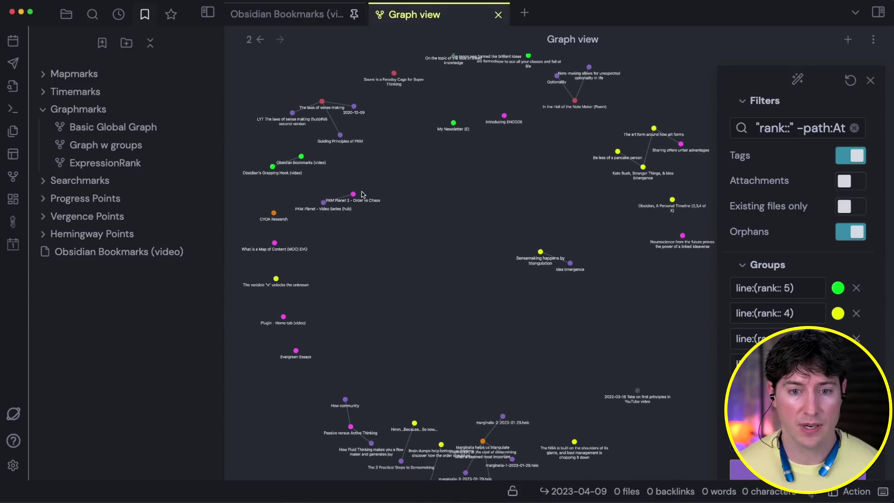
{"action": "scroll", "coordinate": [363, 194], "scroll_direction": "up", "scroll_amount": 5}
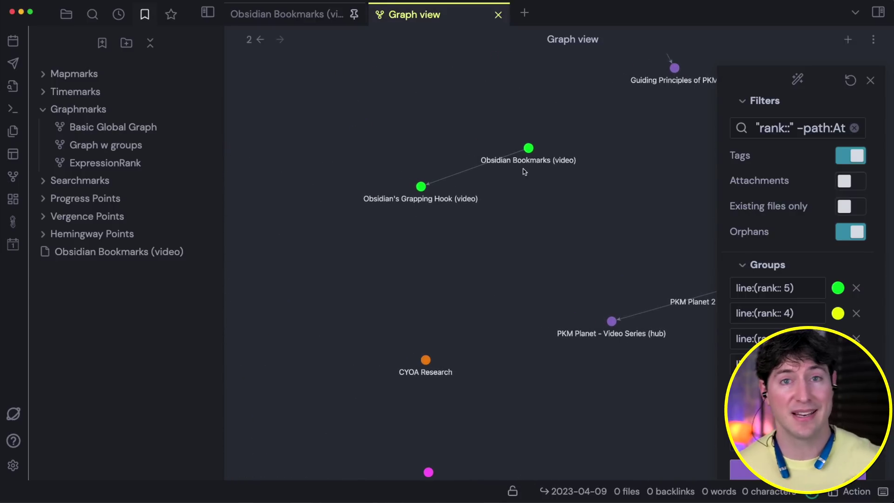
{"action": "scroll", "coordinate": [596, 201], "scroll_direction": "down", "scroll_amount": 5}
{"action": "left_click_drag", "start_coordinate": [449, 161], "coordinate": [455, 189]}
{"action": "scroll", "coordinate": [359, 173], "scroll_direction": "up", "scroll_amount": 5}
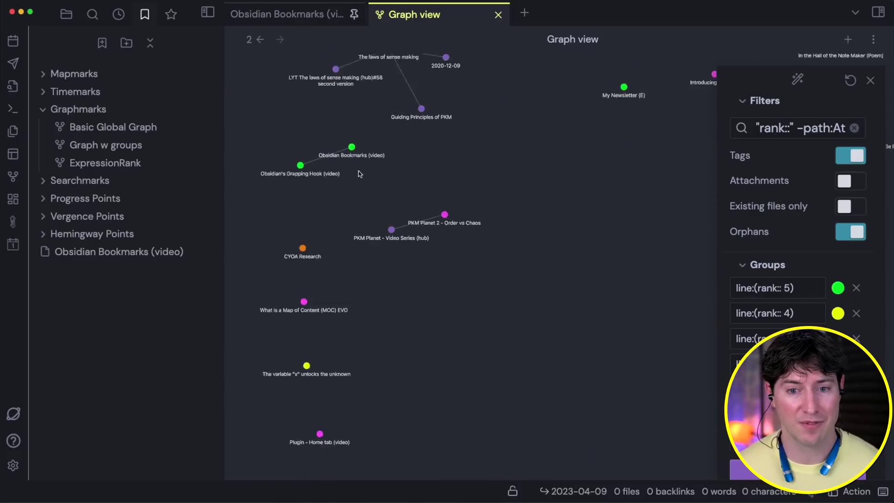
{"action": "left_click_drag", "start_coordinate": [537, 273], "coordinate": [521, 160]}
{"action": "scroll", "coordinate": [520, 160], "scroll_direction": "down", "scroll_amount": 3}
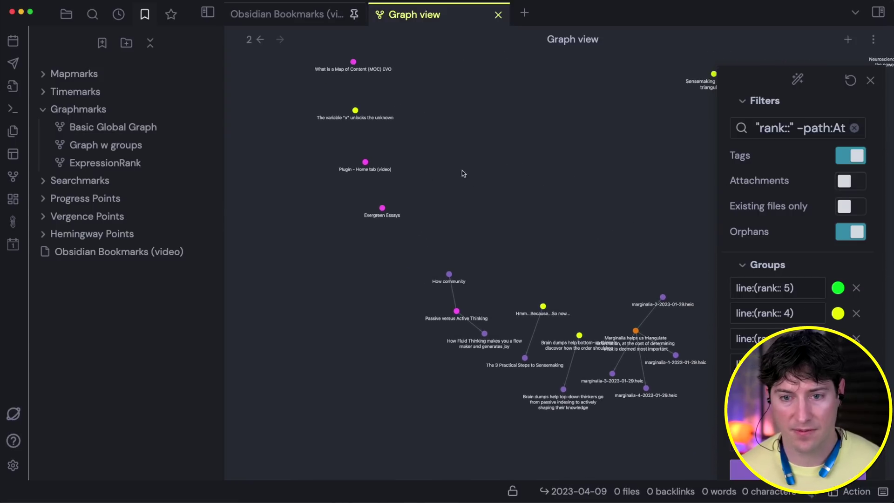
{"action": "left_click_drag", "start_coordinate": [461, 173], "coordinate": [513, 320]}
{"action": "scroll", "coordinate": [473, 139], "scroll_direction": "up", "scroll_amount": 5}
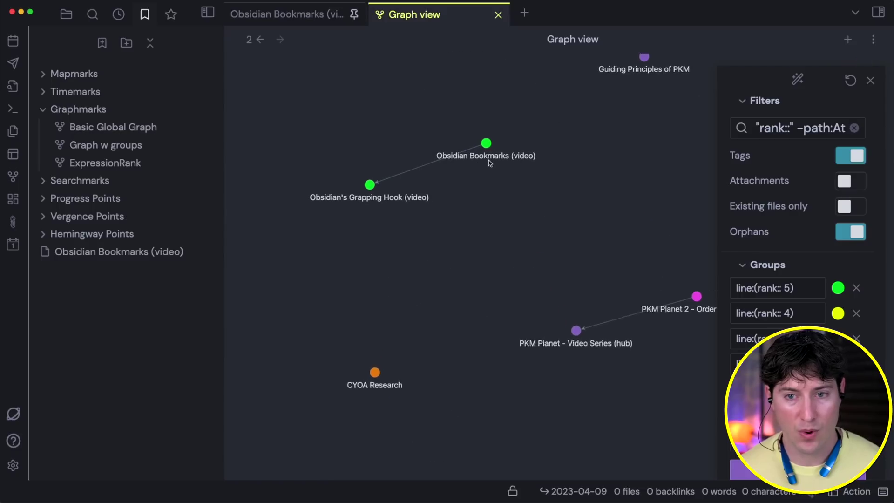
Preview the Obsidian Bookmarks (video) note from its graph node and look through its rank field and headings
{"action": "key", "text": "super"}
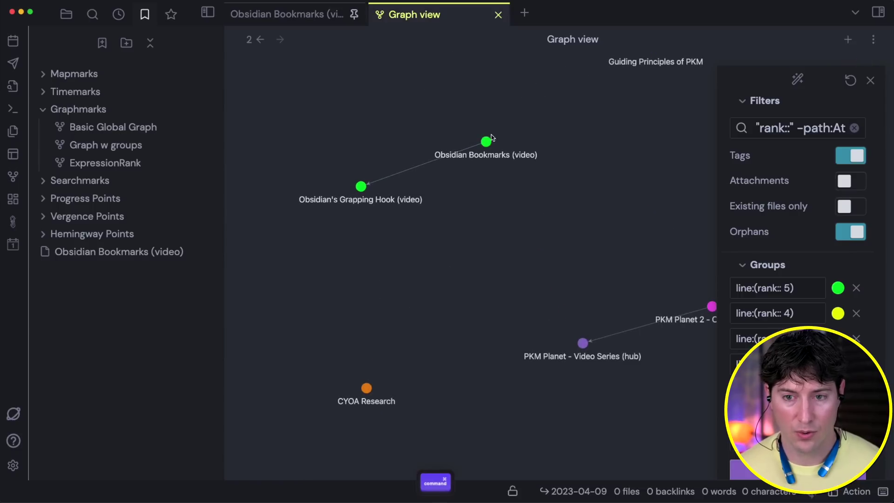
{"action": "mouse_move", "coordinate": [488, 143]}
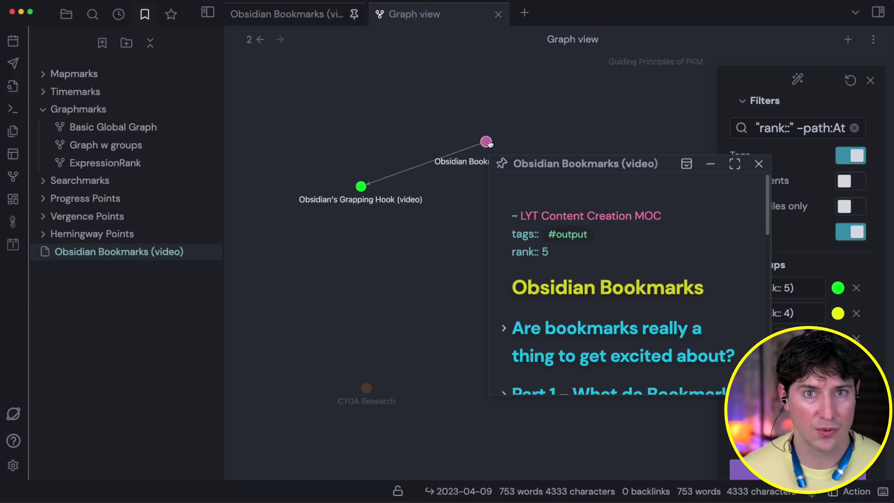
{"action": "scroll", "coordinate": [606, 242], "scroll_direction": "down", "scroll_amount": 3}
{"action": "scroll", "coordinate": [609, 246], "scroll_direction": "down", "scroll_amount": 2}
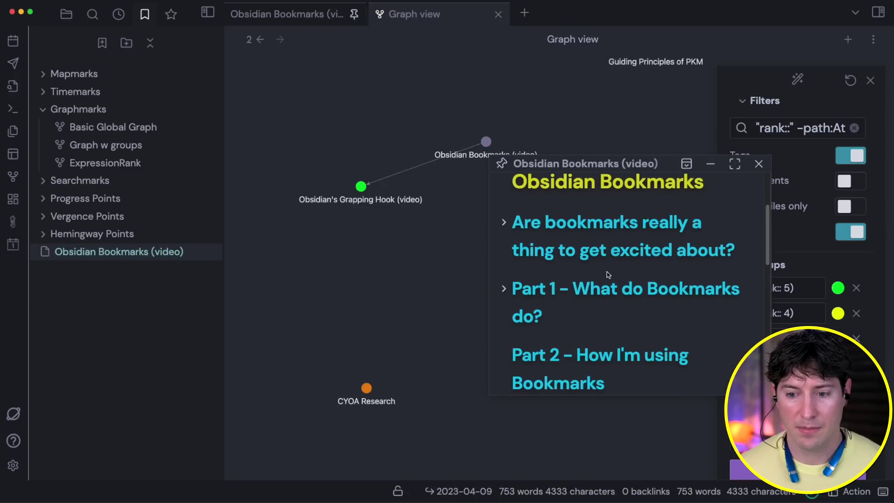
{"action": "scroll", "coordinate": [589, 283], "scroll_direction": "up", "scroll_amount": 4}
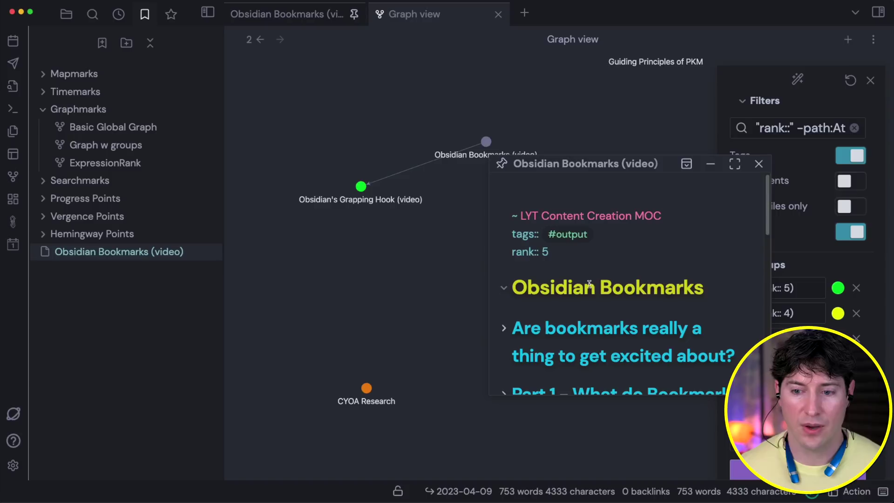
Switch to the Obsidian Bookmarks (video) note and back to the graph view
{"action": "left_click", "coordinate": [309, 18]}
{"action": "left_click", "coordinate": [430, 15]}
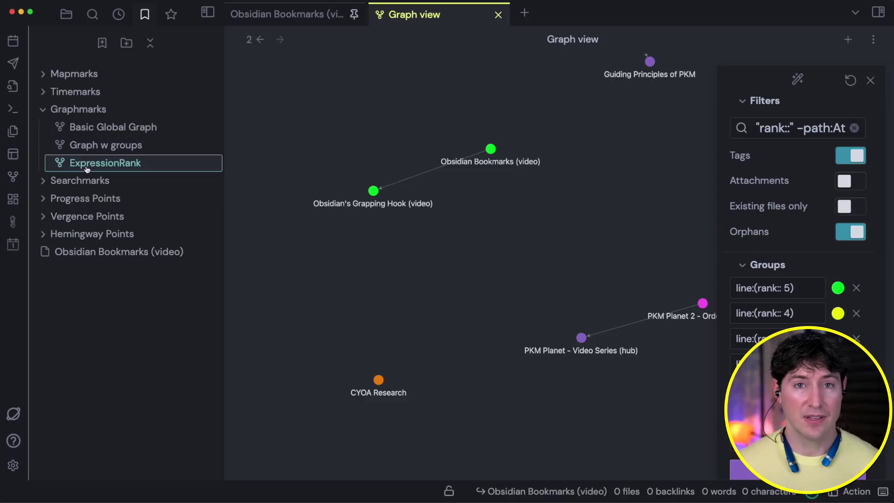
{"action": "left_click", "coordinate": [565, 251]}
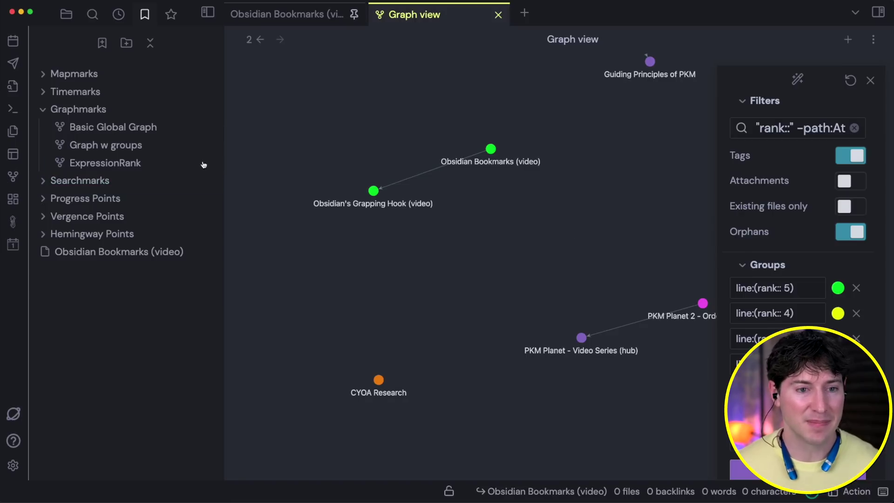
{"action": "scroll", "coordinate": [537, 229], "scroll_direction": "down", "scroll_amount": 3}
{"action": "left_click_drag", "start_coordinate": [580, 228], "coordinate": [549, 235]}
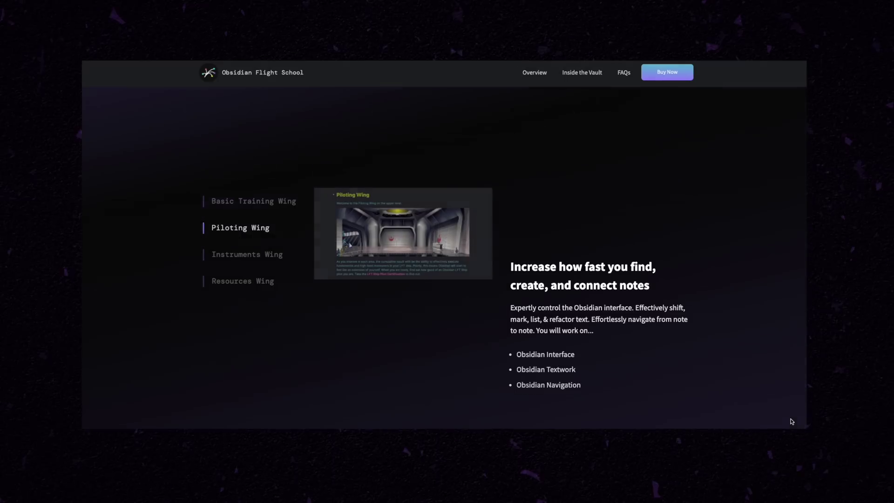
{"action": "scroll", "coordinate": [791, 421], "scroll_direction": "down", "scroll_amount": 5}
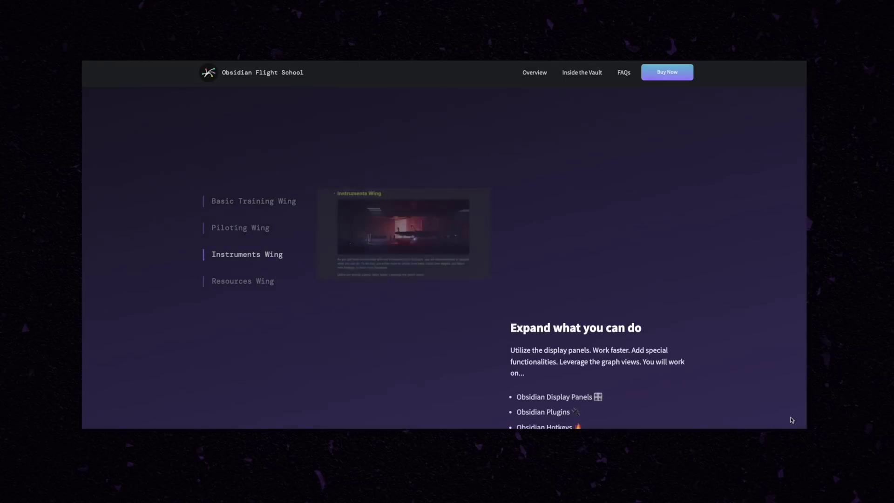
{"action": "scroll", "coordinate": [791, 420], "scroll_direction": "down", "scroll_amount": 10}
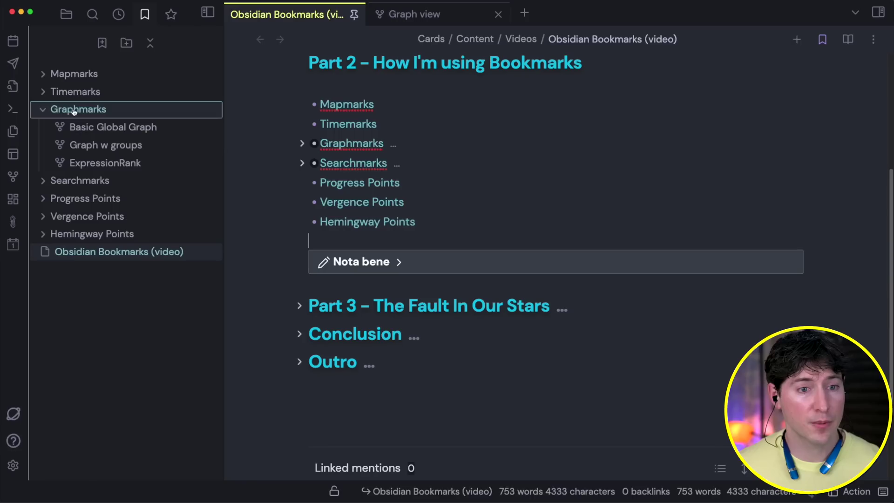
Collapse the Graphmarks group and expand the Searchmarks group in the bookmarks list
{"action": "left_click", "coordinate": [73, 110]}
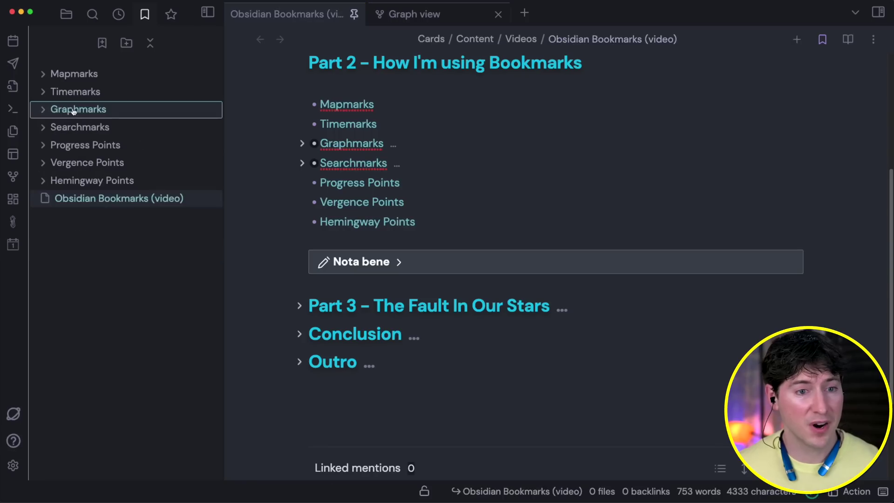
{"action": "left_click", "coordinate": [70, 128]}
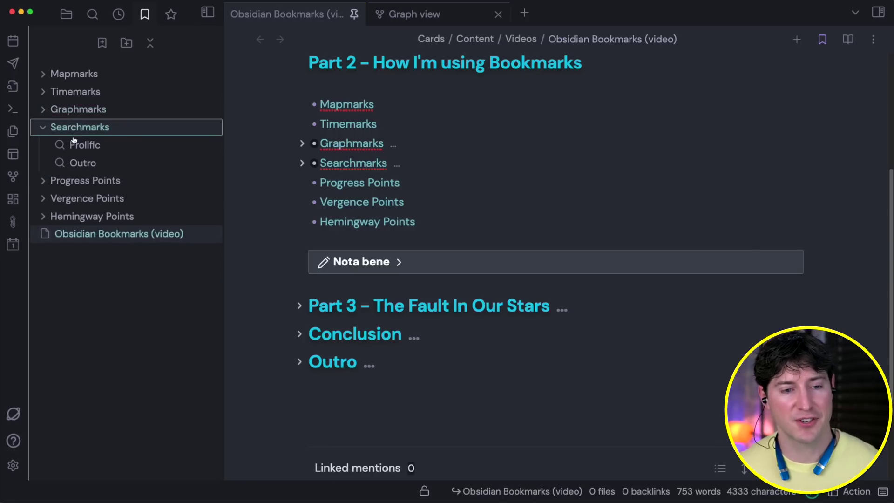
Search the vault for Prolific with Show more context off and Collapse results on, and hide the search settings
{"action": "left_click", "coordinate": [94, 14]}
{"action": "type", "text": "Pro"}
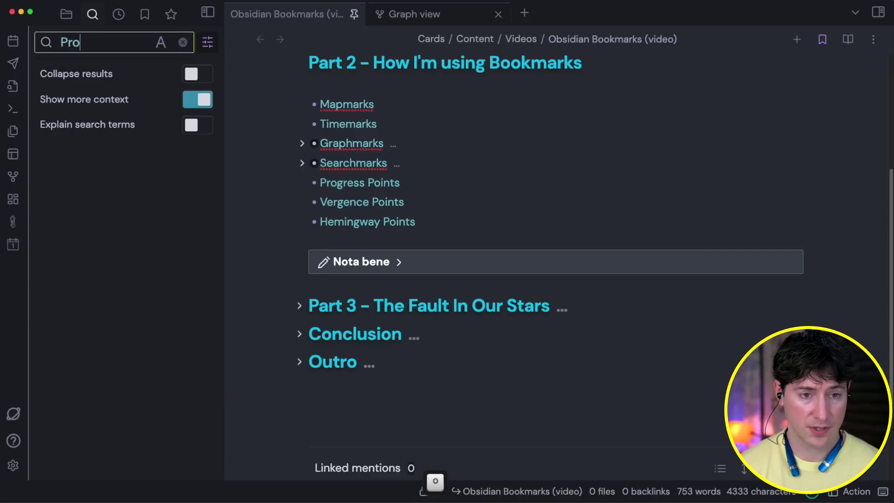
{"action": "type", "text": "lfic"}
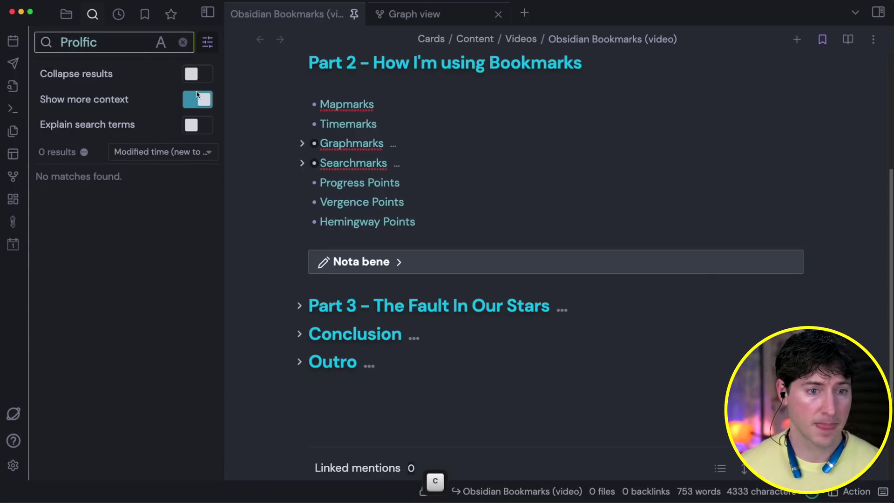
{"action": "left_click", "coordinate": [196, 96]}
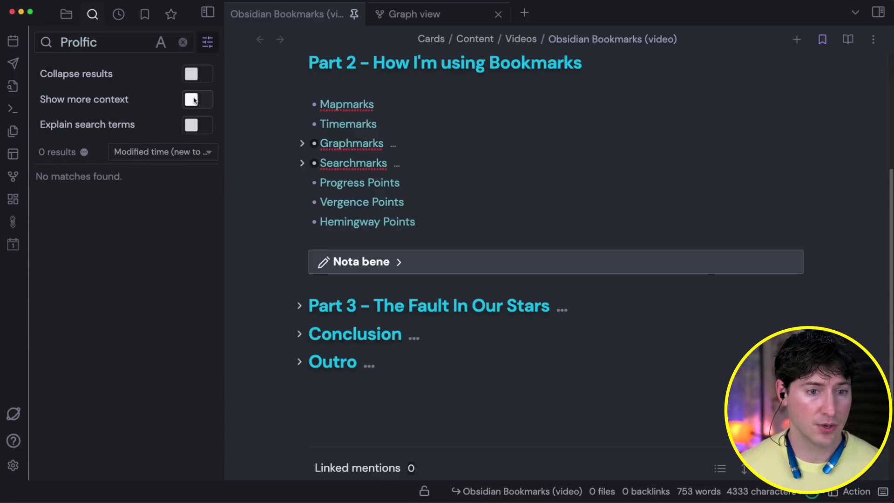
{"action": "left_click", "coordinate": [80, 42]}
{"action": "type", "text": "i"}
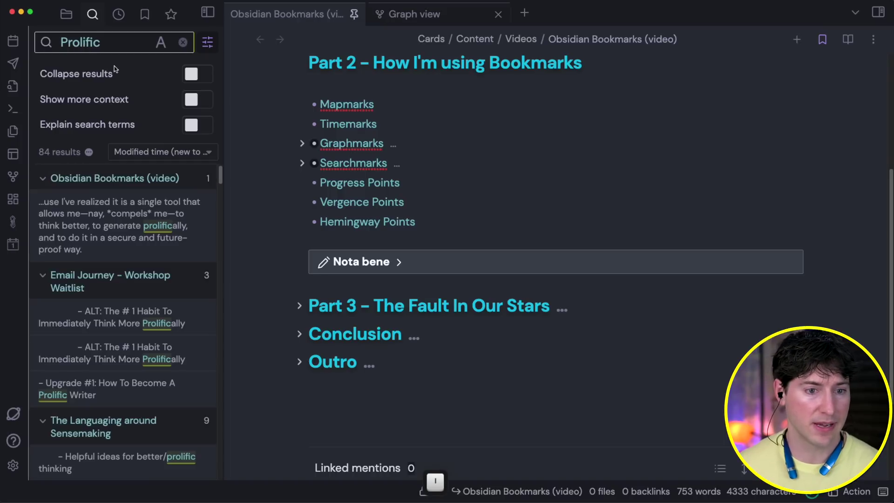
{"action": "left_click", "coordinate": [203, 74]}
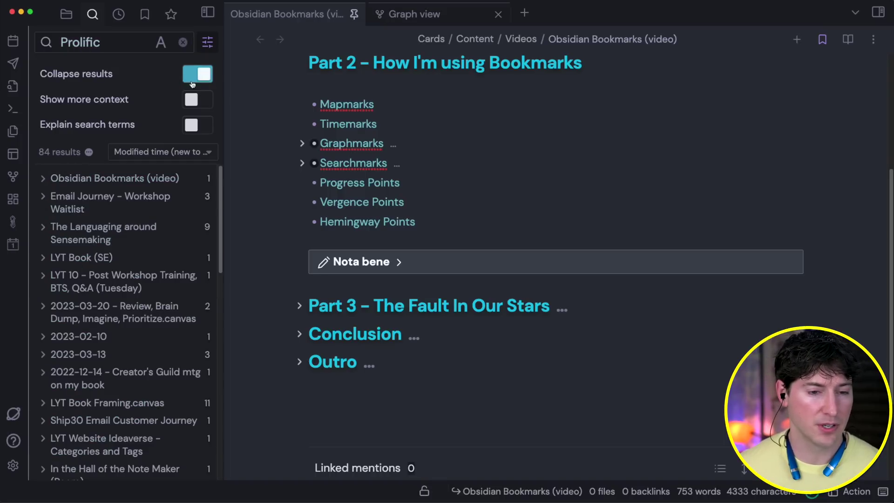
{"action": "left_click", "coordinate": [207, 42]}
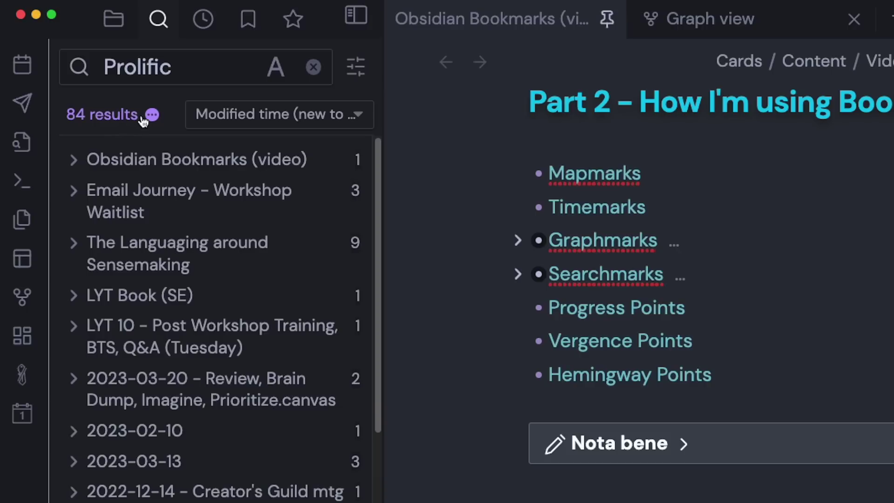
Show the bookmark option for the search results, and rerun the saved Prolific search from the Searchmarks group
{"action": "left_click", "coordinate": [152, 116]}
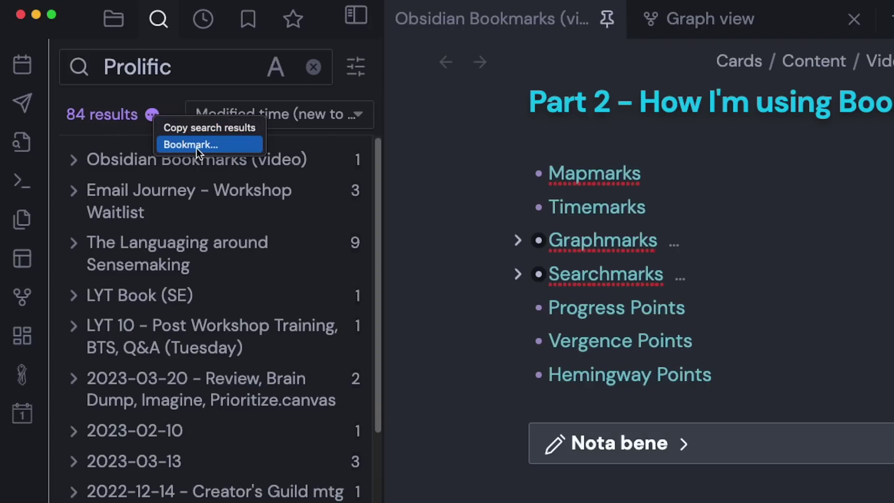
{"action": "left_click", "coordinate": [178, 100]}
{"action": "left_click", "coordinate": [248, 19]}
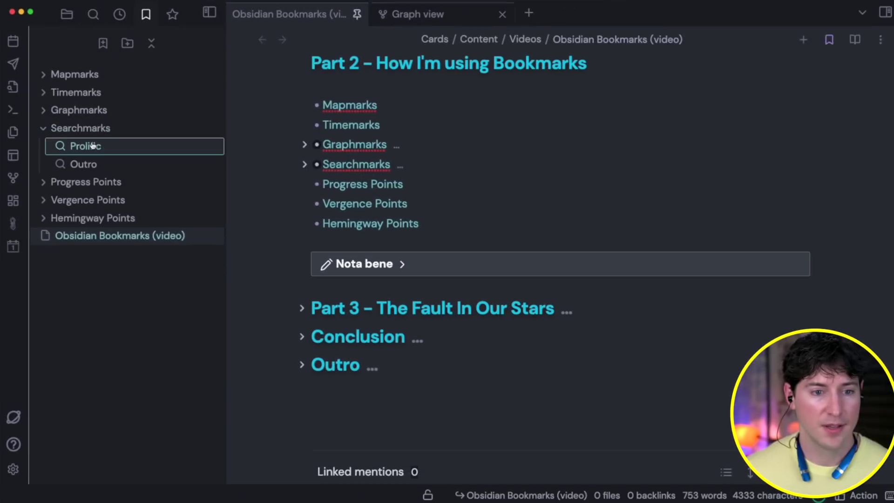
{"action": "left_click", "coordinate": [89, 145]}
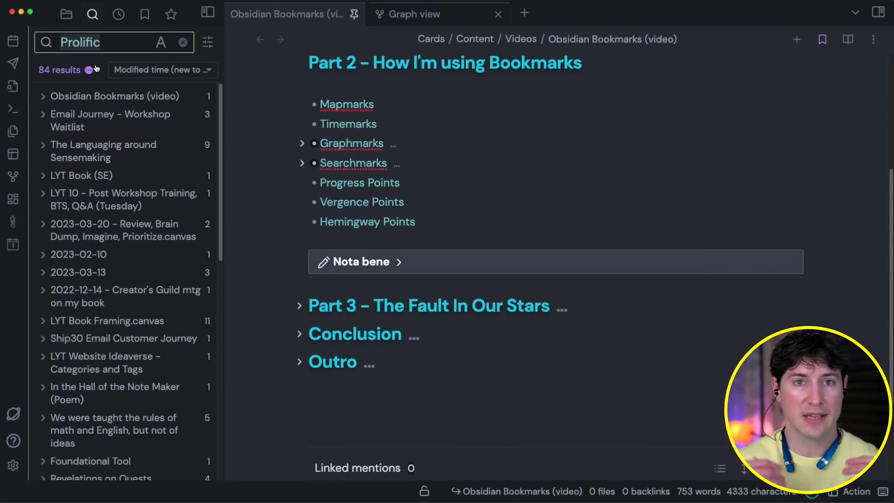
{"action": "left_click", "coordinate": [145, 14]}
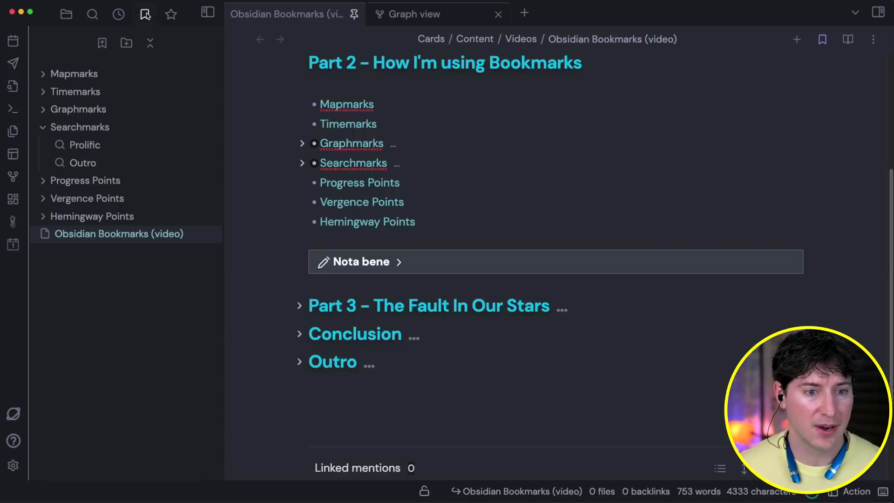
Replace the previous vault search with a search for Mihaly
{"action": "left_click", "coordinate": [92, 15]}
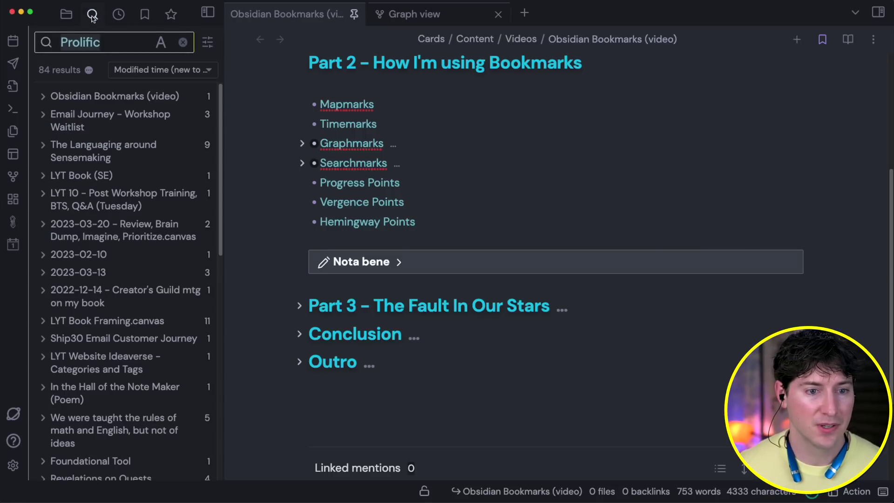
{"action": "left_click", "coordinate": [183, 43]}
{"action": "type", "text": "Mihaly"}
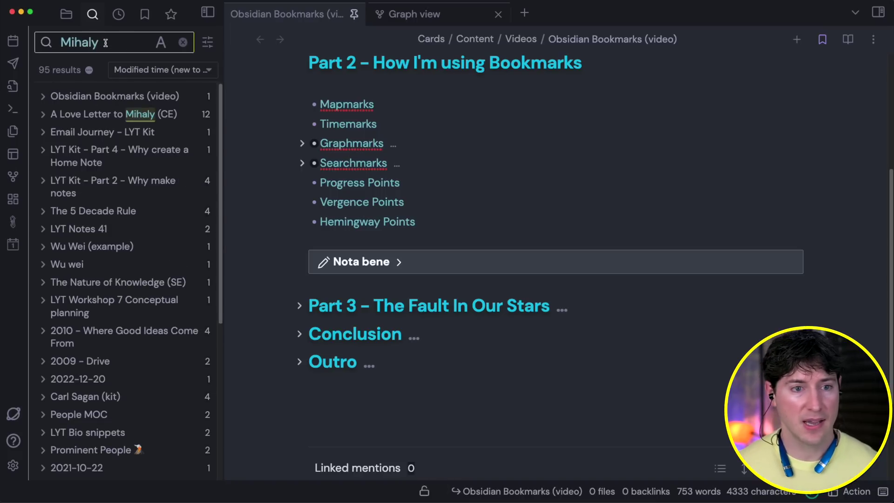
Bookmark the Mihaly search in the Searchmarks group, keeping the default title
{"action": "left_click", "coordinate": [89, 70]}
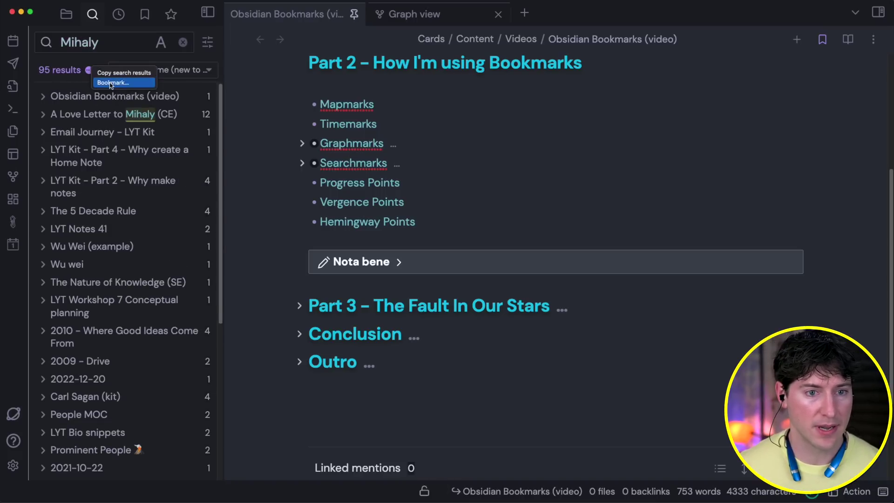
{"action": "left_click", "coordinate": [112, 82]}
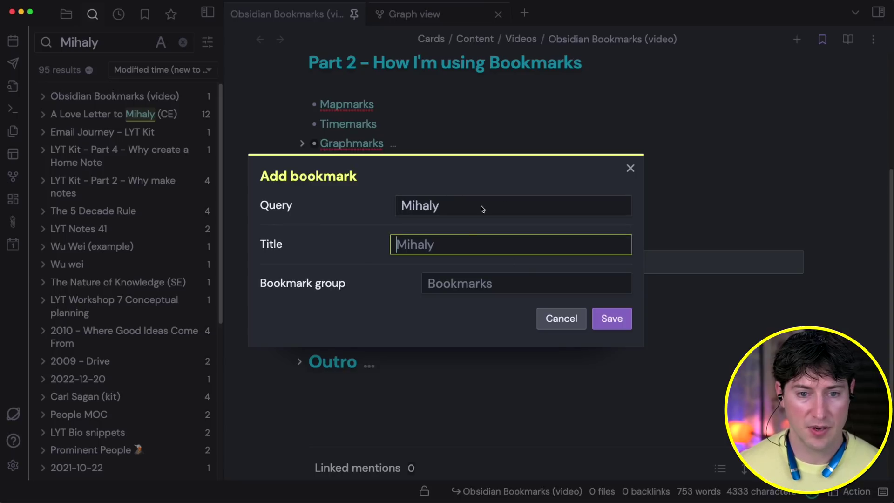
{"action": "left_click", "coordinate": [511, 287]}
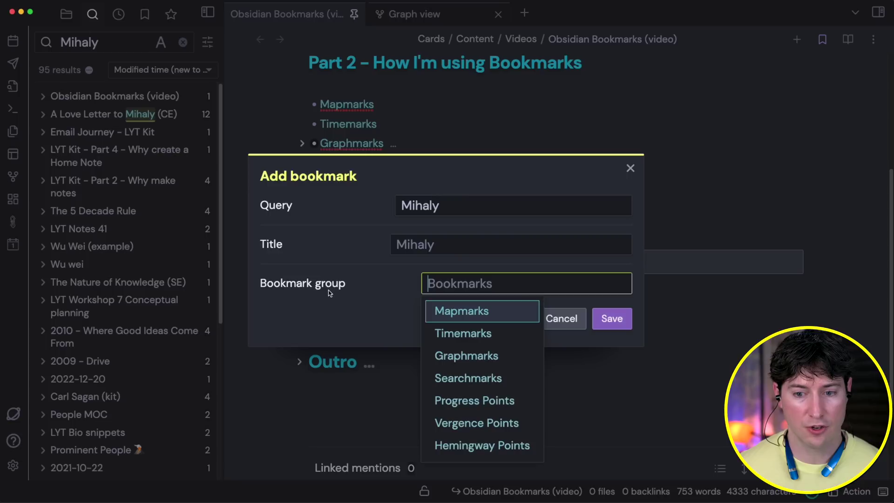
{"action": "left_click", "coordinate": [481, 379]}
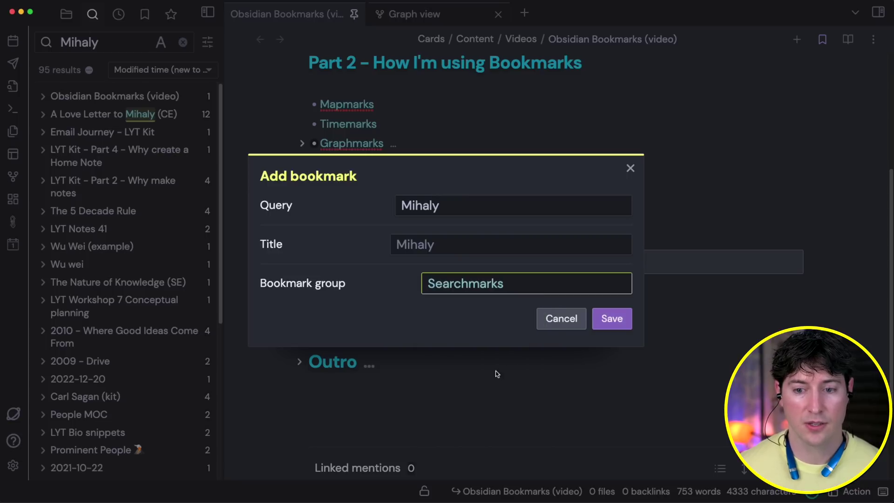
{"action": "left_click", "coordinate": [600, 319]}
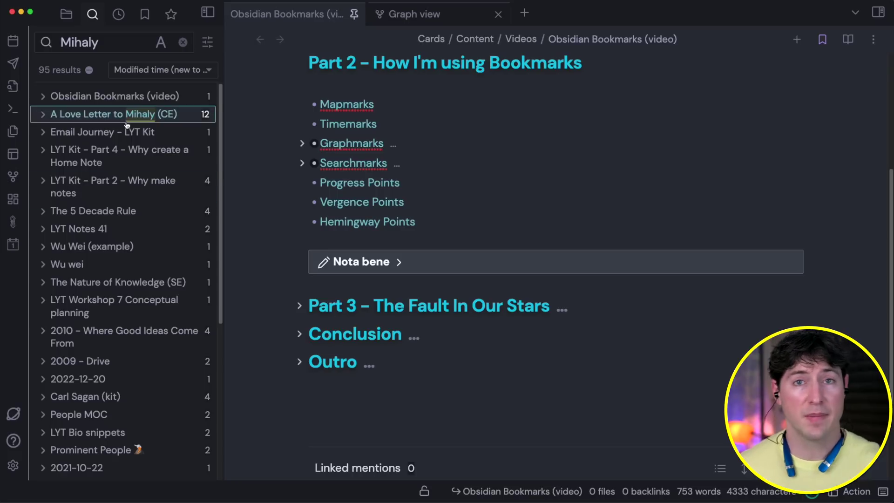
Search the vault for Sagan and bookmark that search in the Searchmarks group
{"action": "double_click", "coordinate": [96, 43]}
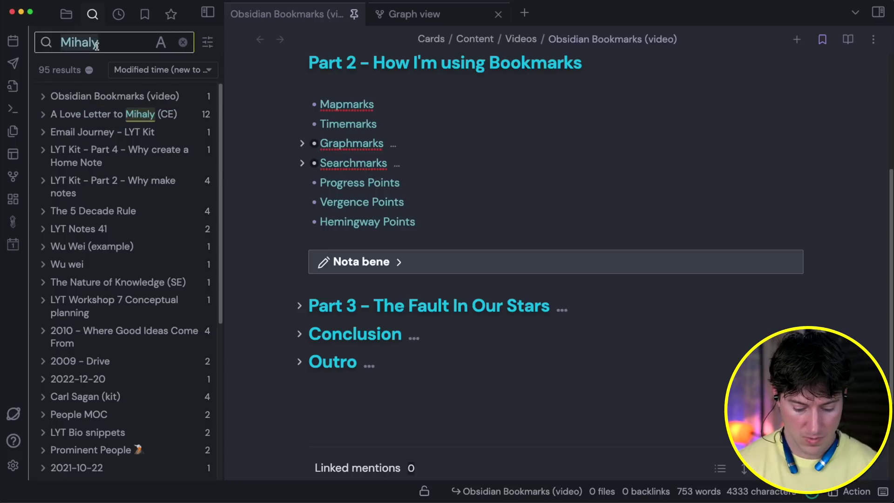
{"action": "type", "text": "Sagan"}
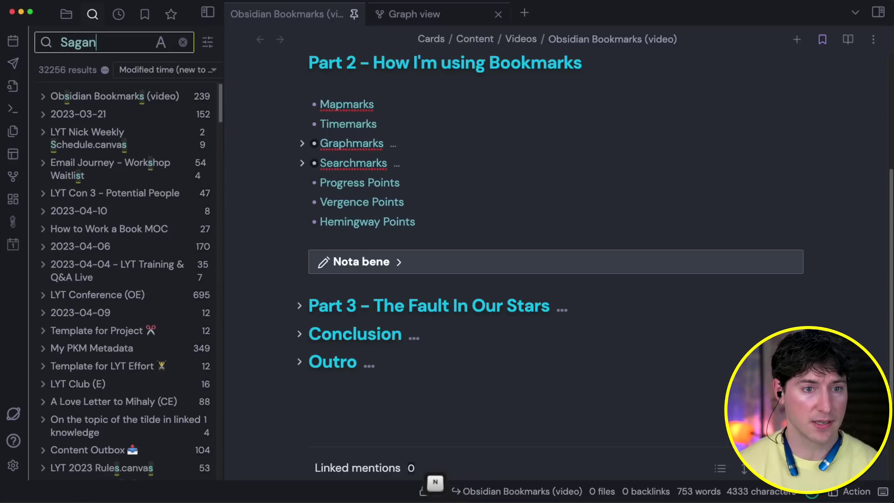
{"action": "left_click", "coordinate": [92, 70]}
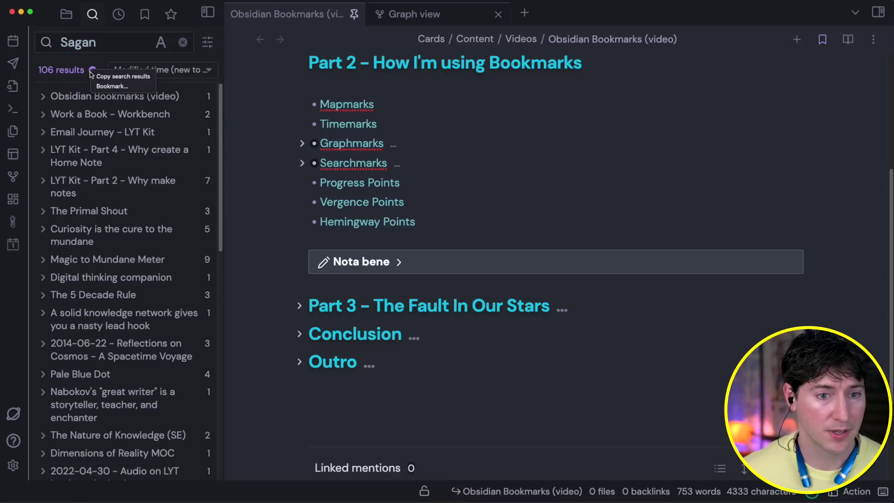
{"action": "left_click", "coordinate": [99, 86]}
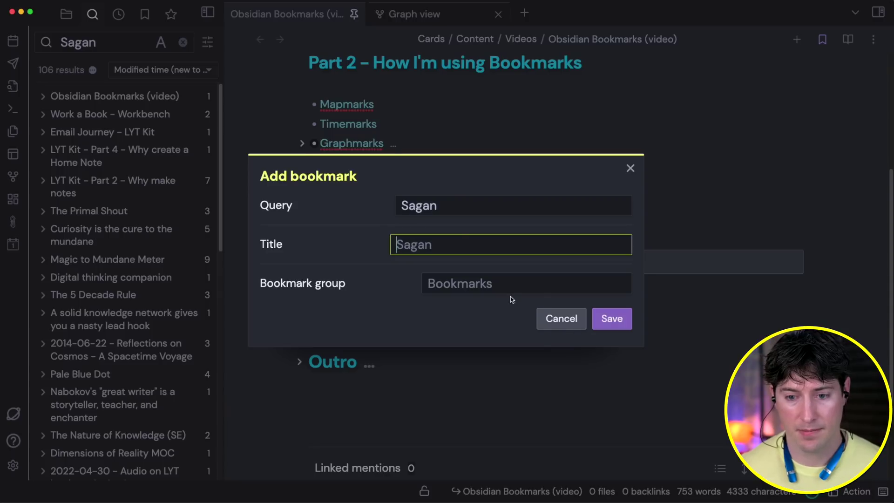
{"action": "left_click", "coordinate": [509, 292]}
{"action": "left_click", "coordinate": [468, 377]}
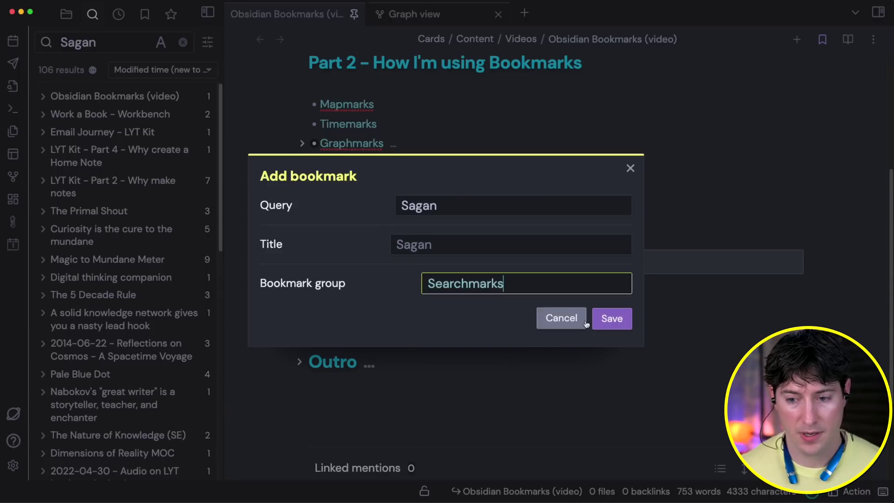
{"action": "left_click", "coordinate": [611, 318]}
In the bookmarks list, collapse the Searchmarks group and expand the Progress Points group
{"action": "left_click", "coordinate": [145, 15]}
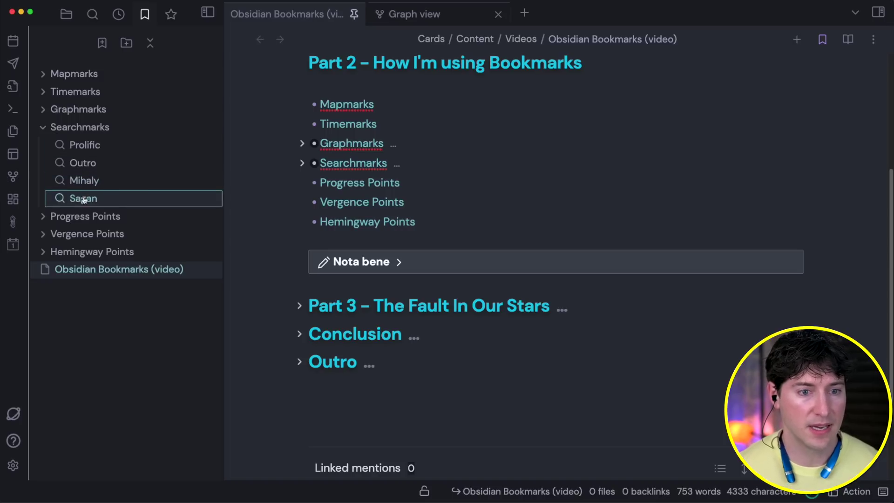
{"action": "left_click", "coordinate": [42, 127]}
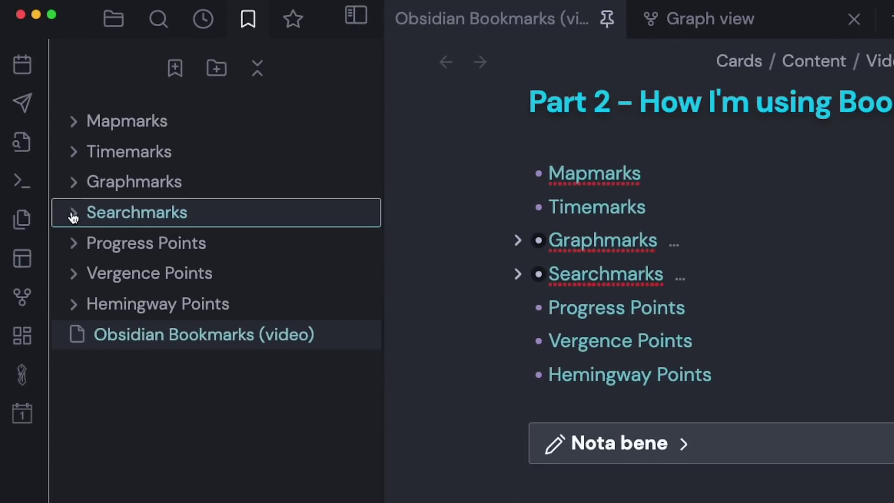
{"action": "left_click", "coordinate": [76, 244]}
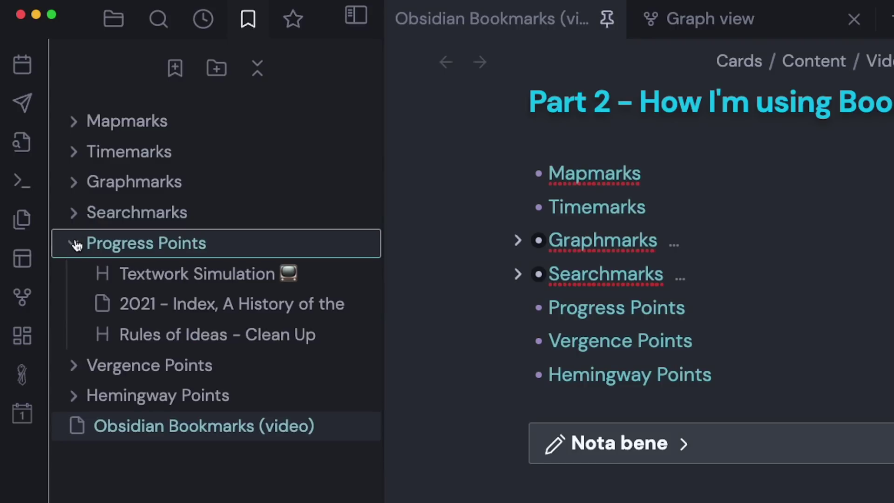
Open the Rules of Ideas - Clean Up bookmark, look through its Rules of Ideas section, and close the note
{"action": "left_click", "coordinate": [219, 340]}
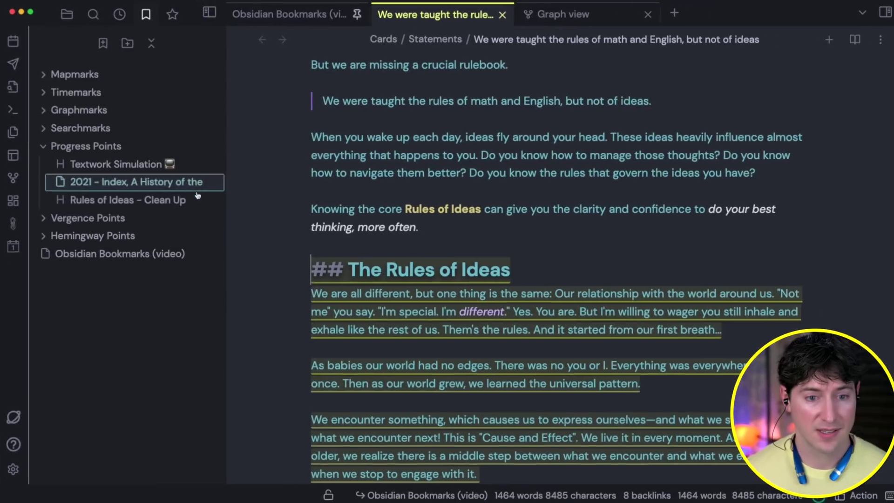
{"action": "scroll", "coordinate": [387, 321], "scroll_direction": "down", "scroll_amount": 2}
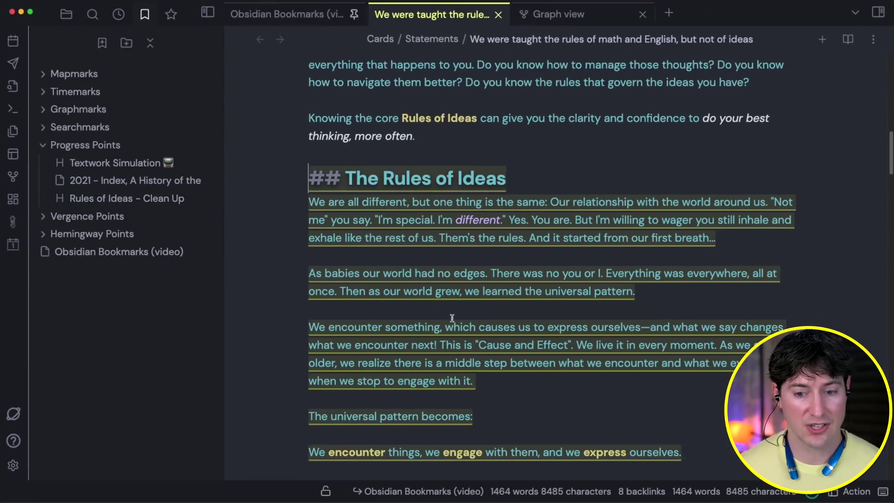
{"action": "scroll", "coordinate": [479, 299], "scroll_direction": "down", "scroll_amount": 2}
{"action": "scroll", "coordinate": [480, 300], "scroll_direction": "down", "scroll_amount": 1}
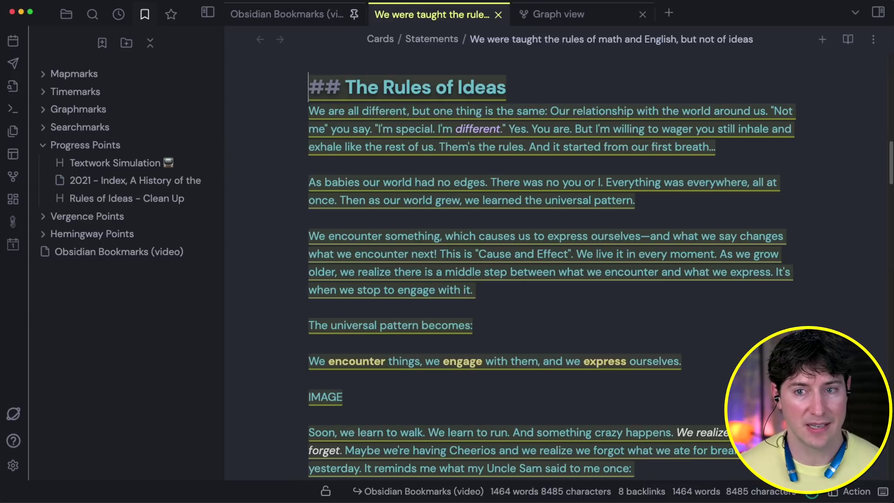
{"action": "left_click", "coordinate": [498, 15]}
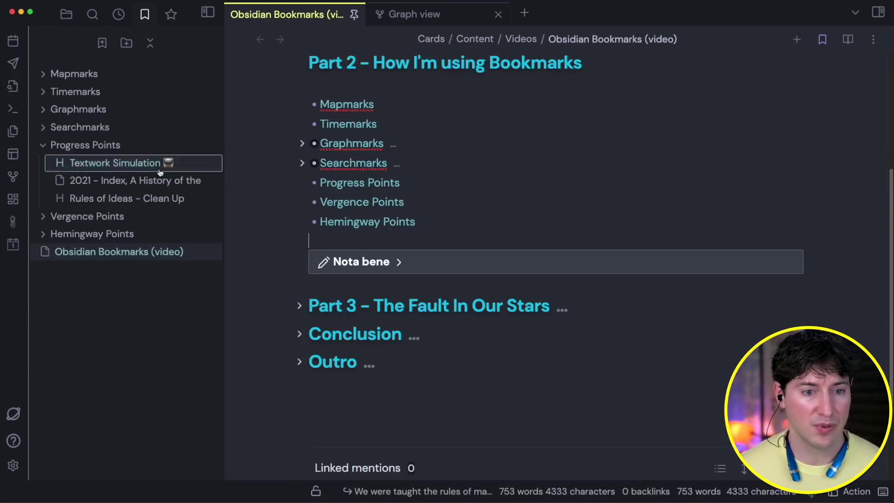
Open the Textwork Simulation heading bookmark in its own tab, view the section, and close the note
{"action": "left_click", "coordinate": [120, 164], "text": "super"}
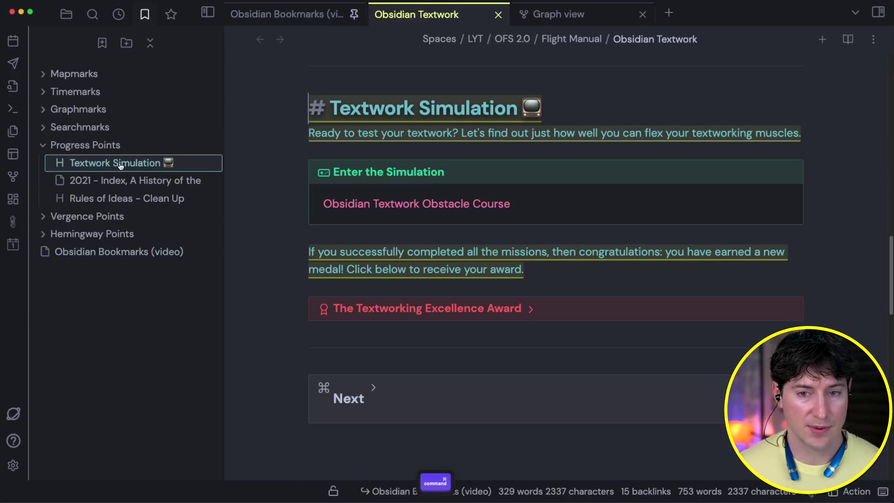
{"action": "left_click", "coordinate": [472, 150]}
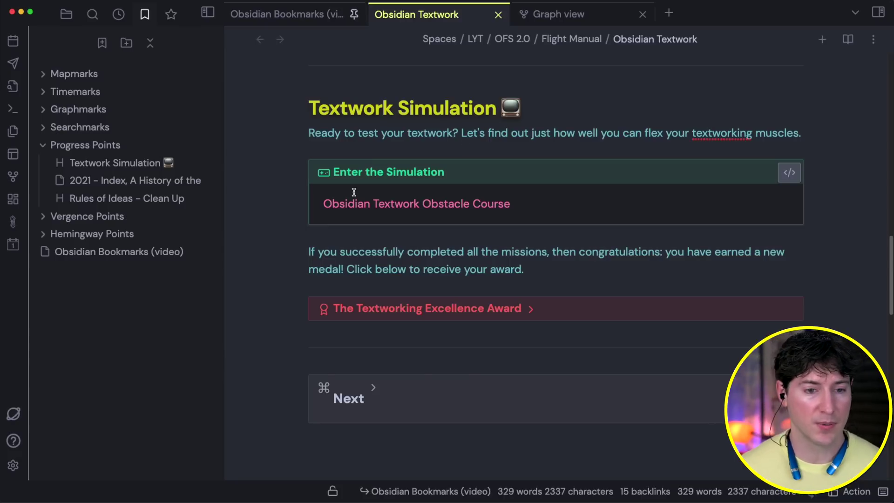
{"action": "left_click", "coordinate": [498, 14]}
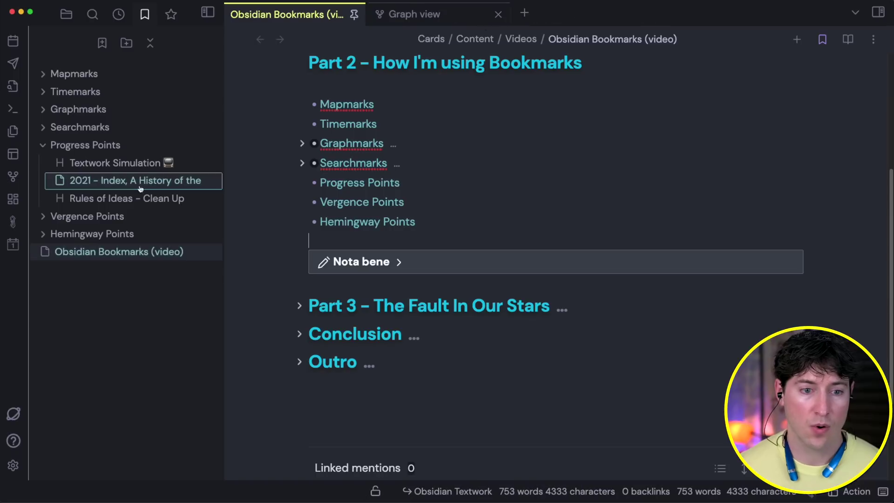
Open the bookmarked note 2021 - Index, A History of the, review its template reminder and Context section, and close it
{"action": "left_click", "coordinate": [124, 181]}
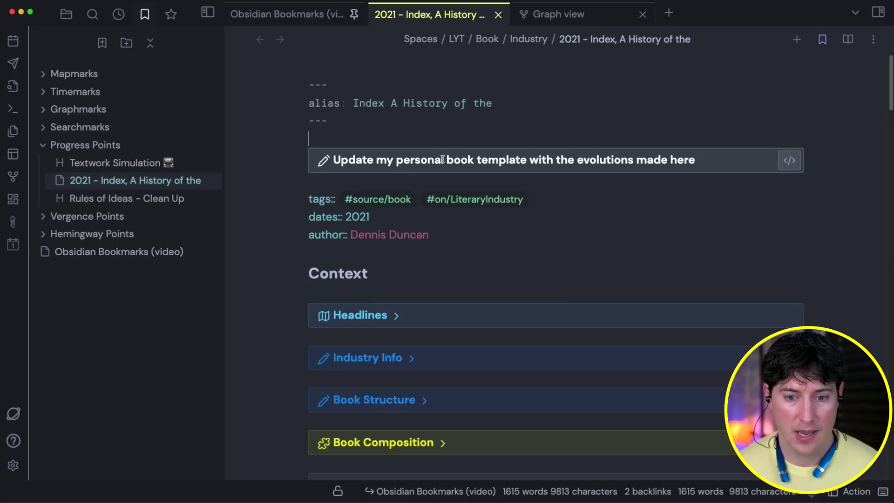
{"action": "scroll", "coordinate": [419, 186], "scroll_direction": "down", "scroll_amount": 2}
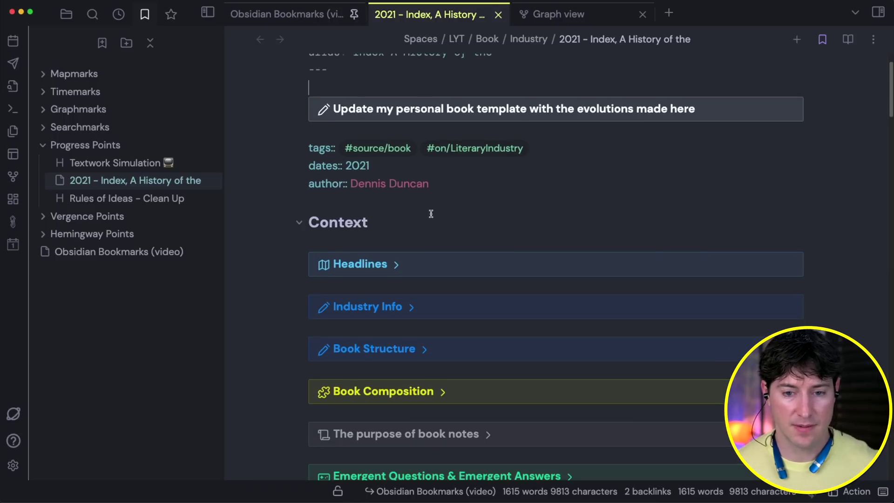
{"action": "scroll", "coordinate": [428, 213], "scroll_direction": "down", "scroll_amount": 2}
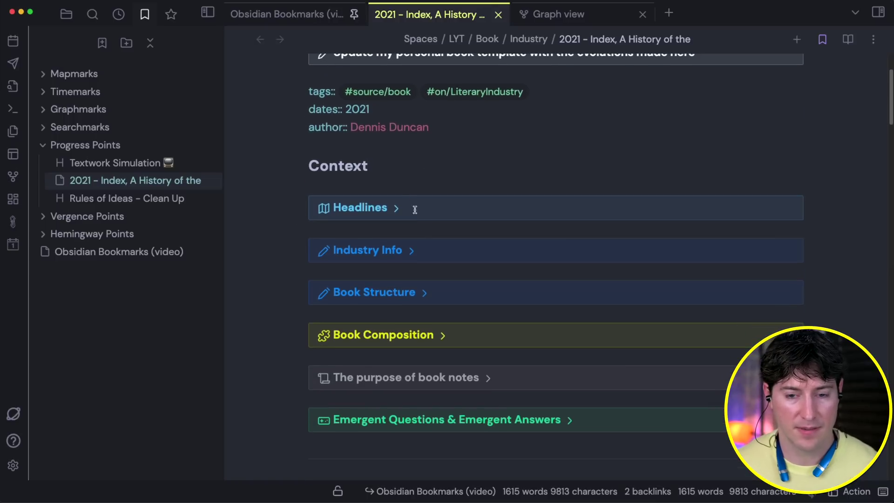
{"action": "scroll", "coordinate": [473, 208], "scroll_direction": "up", "scroll_amount": 1}
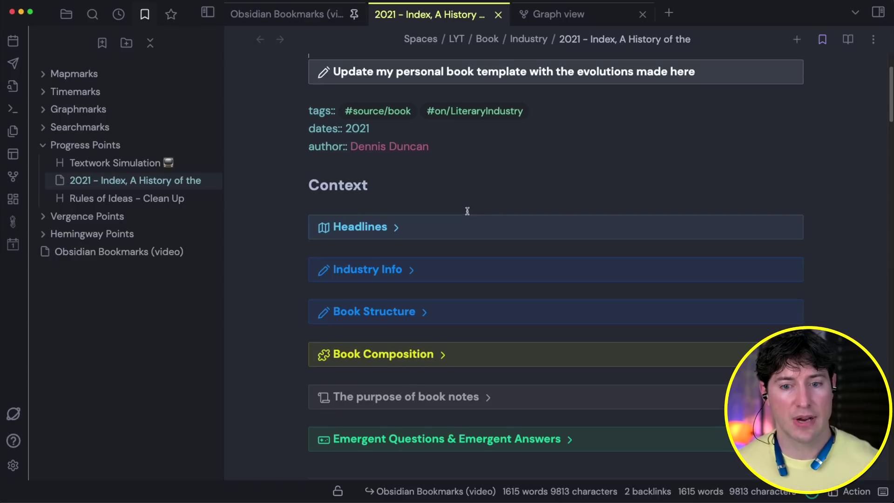
{"action": "scroll", "coordinate": [463, 213], "scroll_direction": "down", "scroll_amount": 2}
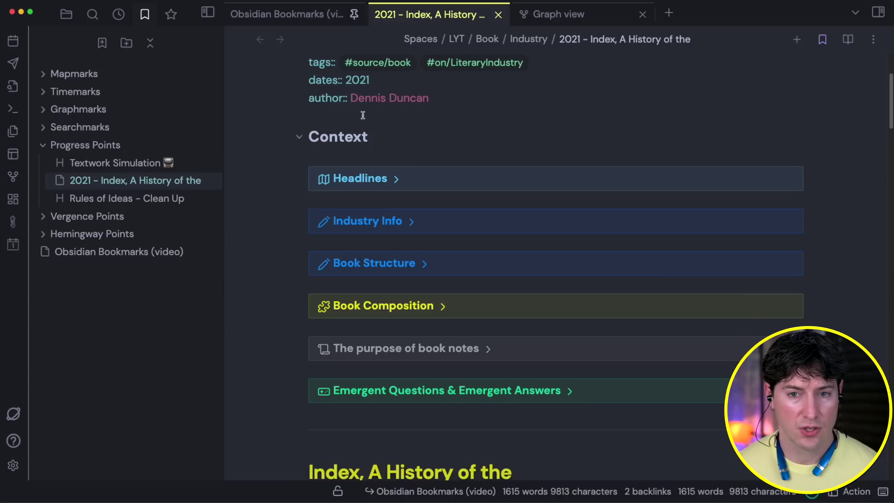
{"action": "scroll", "coordinate": [415, 163], "scroll_direction": "up", "scroll_amount": 5}
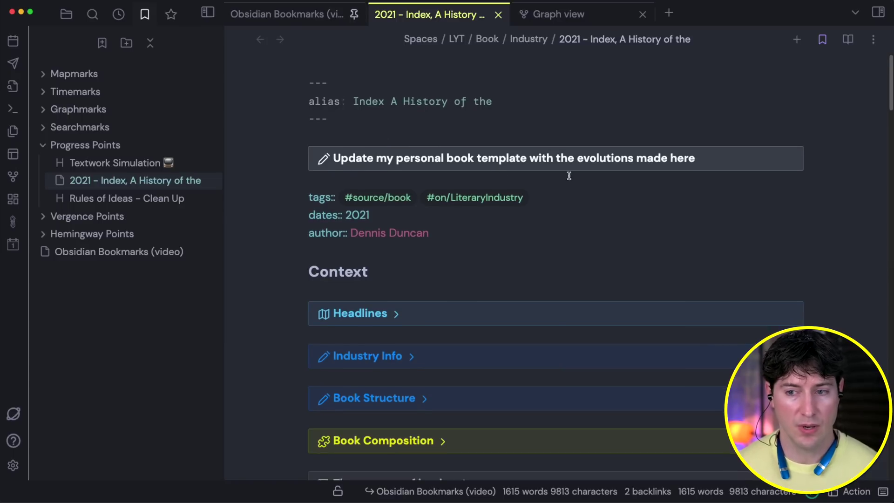
{"action": "scroll", "coordinate": [470, 197], "scroll_direction": "down", "scroll_amount": 3}
{"action": "scroll", "coordinate": [401, 343], "scroll_direction": "up", "scroll_amount": 3}
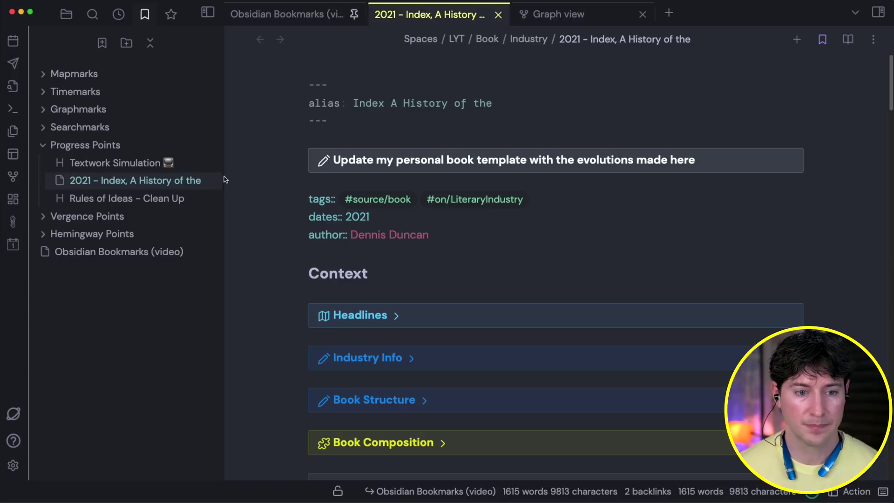
{"action": "left_click_drag", "start_coordinate": [63, 180], "coordinate": [86, 148]}
{"action": "left_click", "coordinate": [498, 15]}
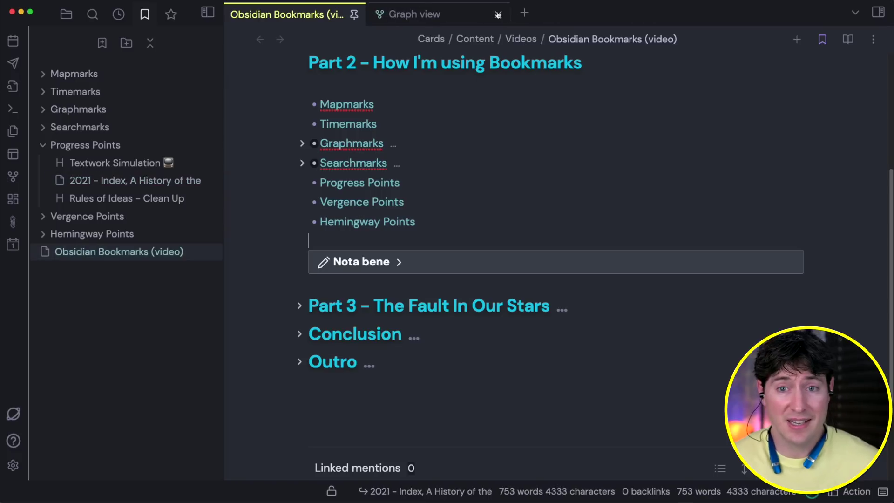
Collapse the Progress Points group and expand the Vergence Points group in the bookmarks list
{"action": "left_click", "coordinate": [42, 148]}
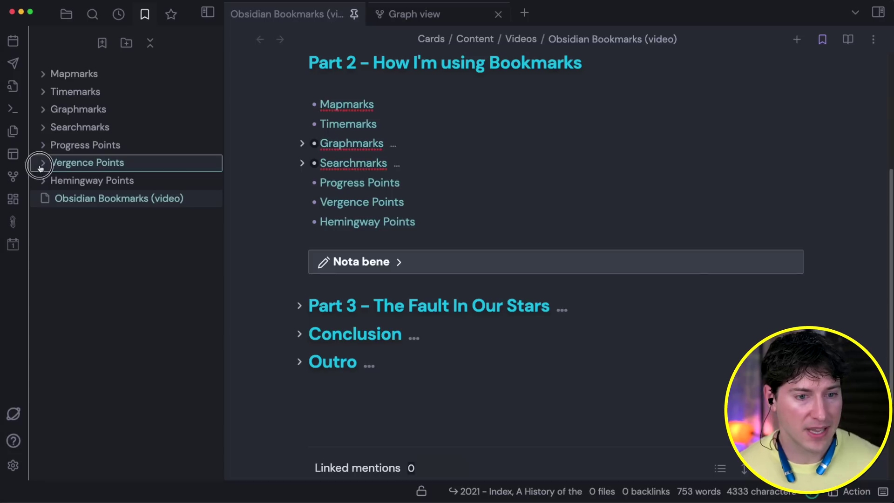
{"action": "left_click", "coordinate": [41, 164]}
{"action": "left_click", "coordinate": [91, 181]}
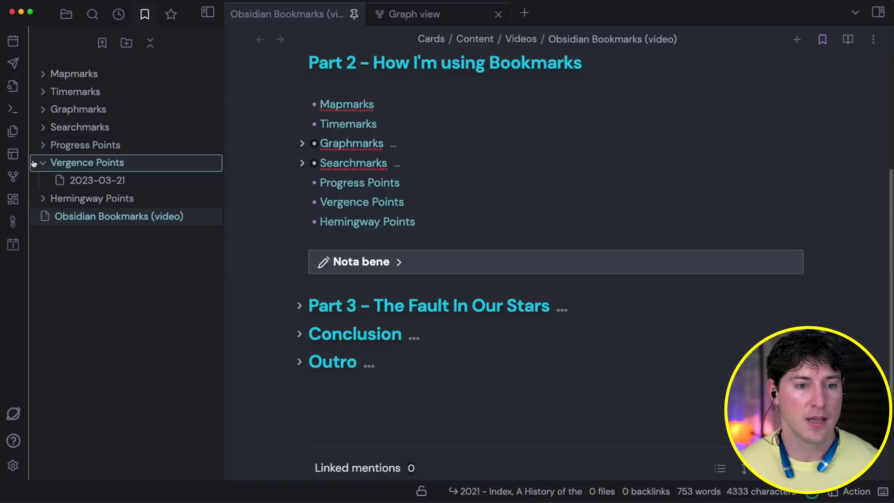
View and close the bookmarked 2023-03-21 daily note, and expand Hemingway Points in place of Vergence Points
{"action": "left_click", "coordinate": [77, 181]}
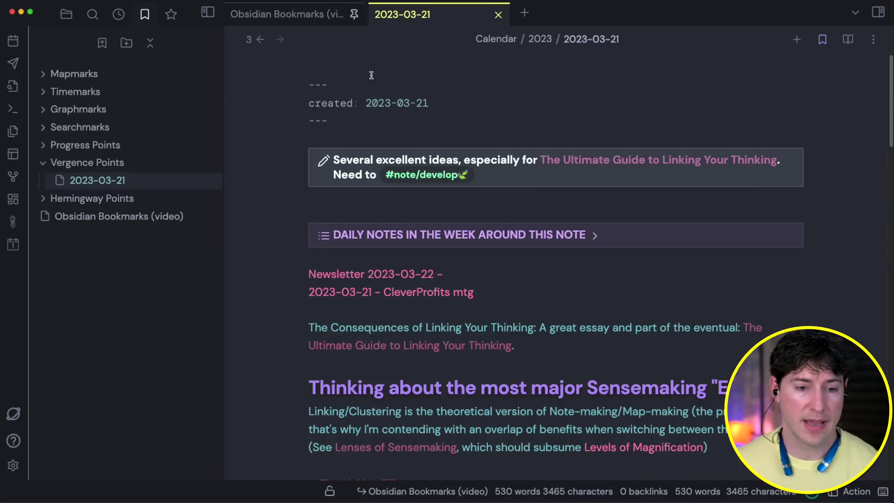
{"action": "left_click", "coordinate": [43, 163]}
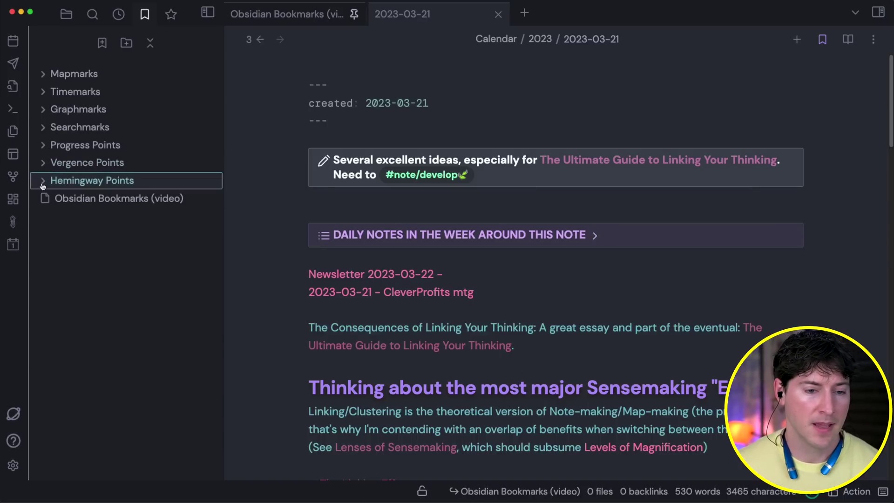
{"action": "key", "text": "super+w"}
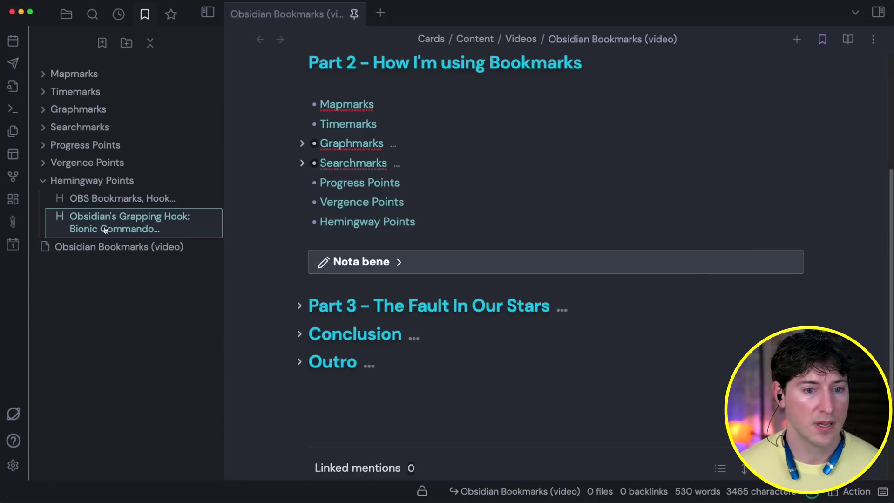
View the OBS Bookmarks and Obsidian's Grapping Hook bookmarks under Hemingway Points, and return to the pinned Obsidian Bookmarks (video) note
{"action": "left_click", "coordinate": [113, 206]}
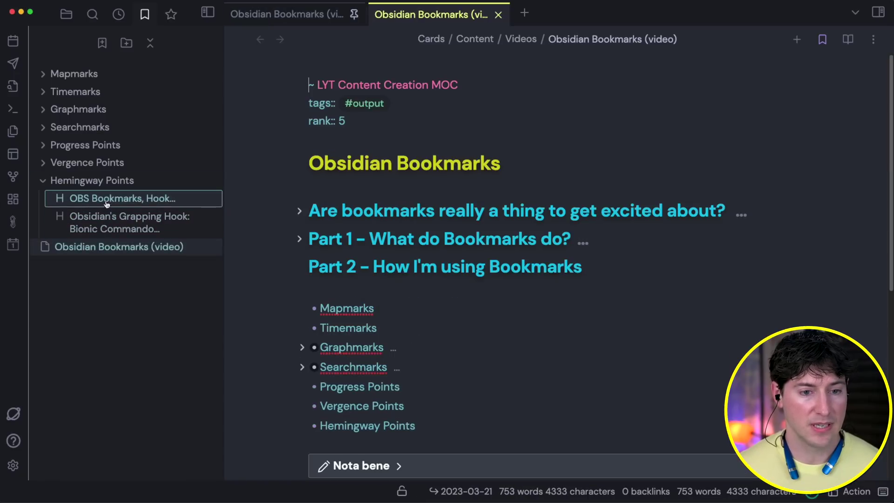
{"action": "left_click", "coordinate": [107, 217]}
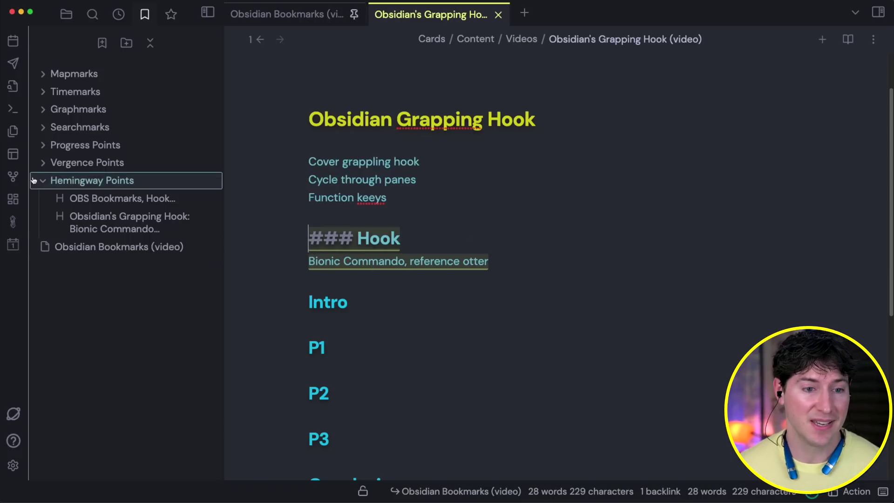
{"action": "key", "text": "ctrl+Tab"}
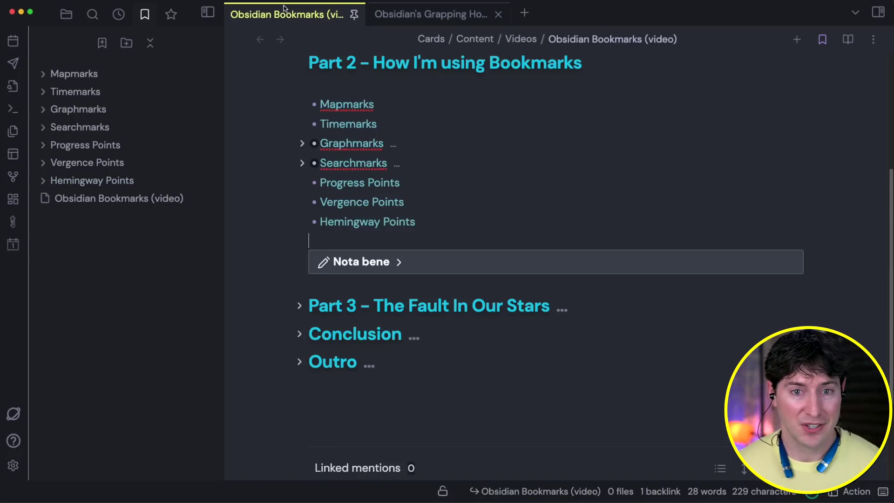